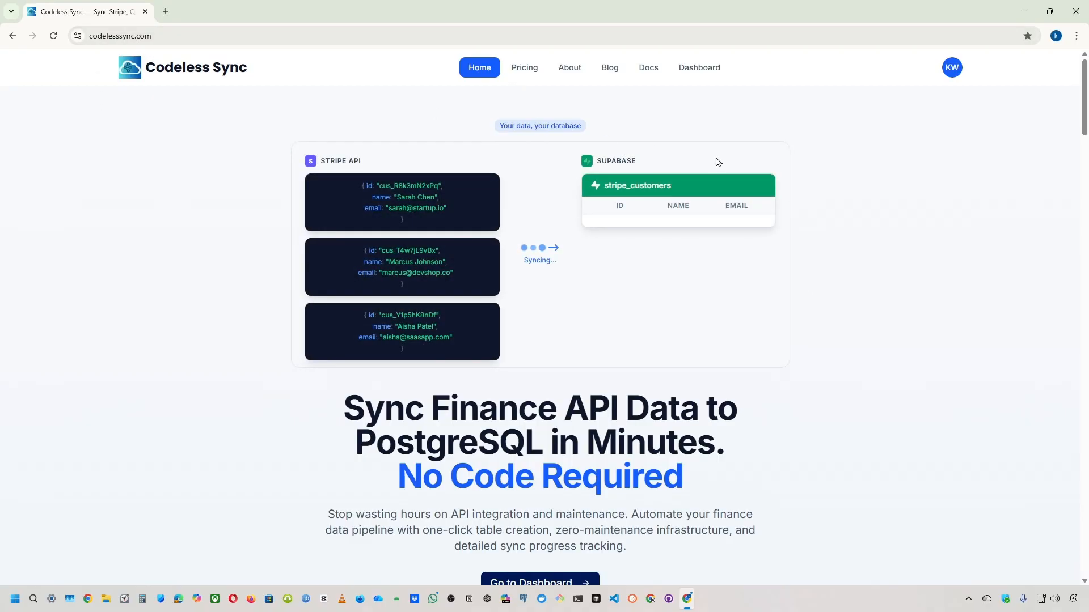
Start a new sync configuration from the dashboard with Stripe as the API provider and Customers as the data type.
left_click(696, 75)
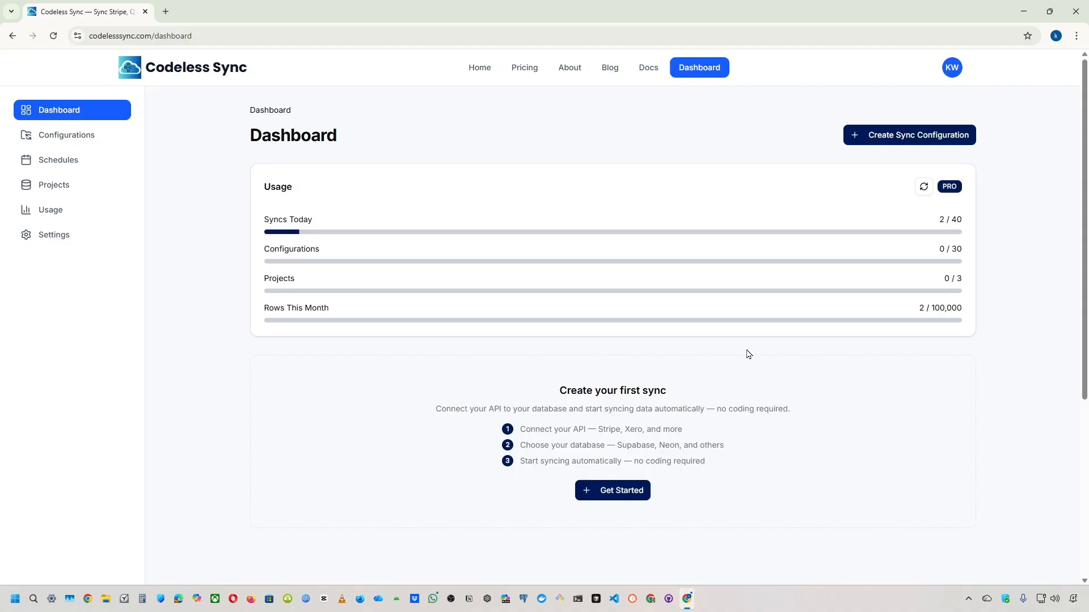
left_click(921, 138)
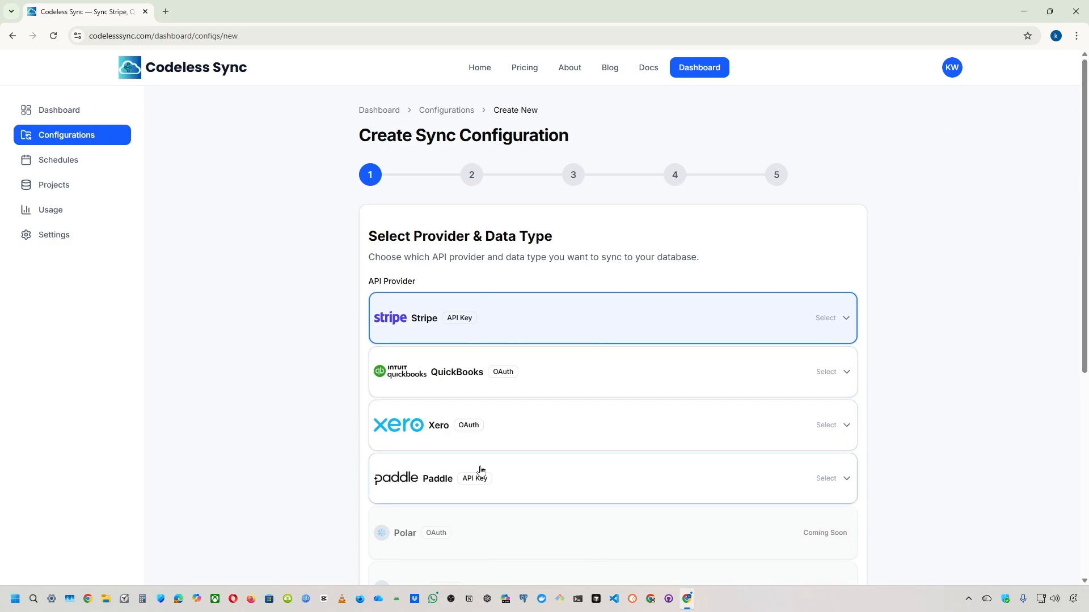
left_click(717, 320)
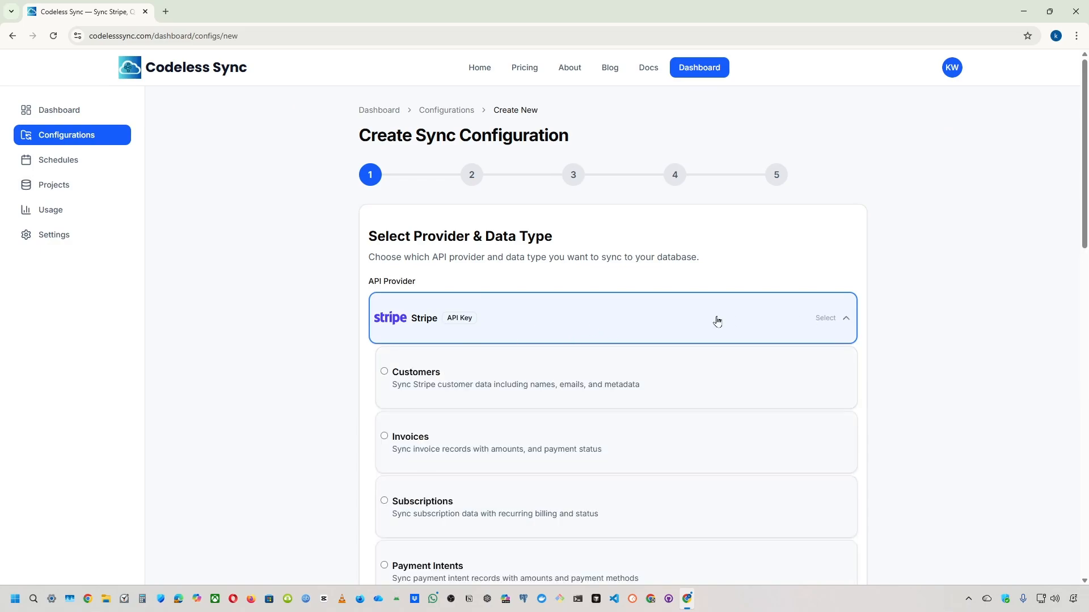
scroll(714, 339, "down", 3)
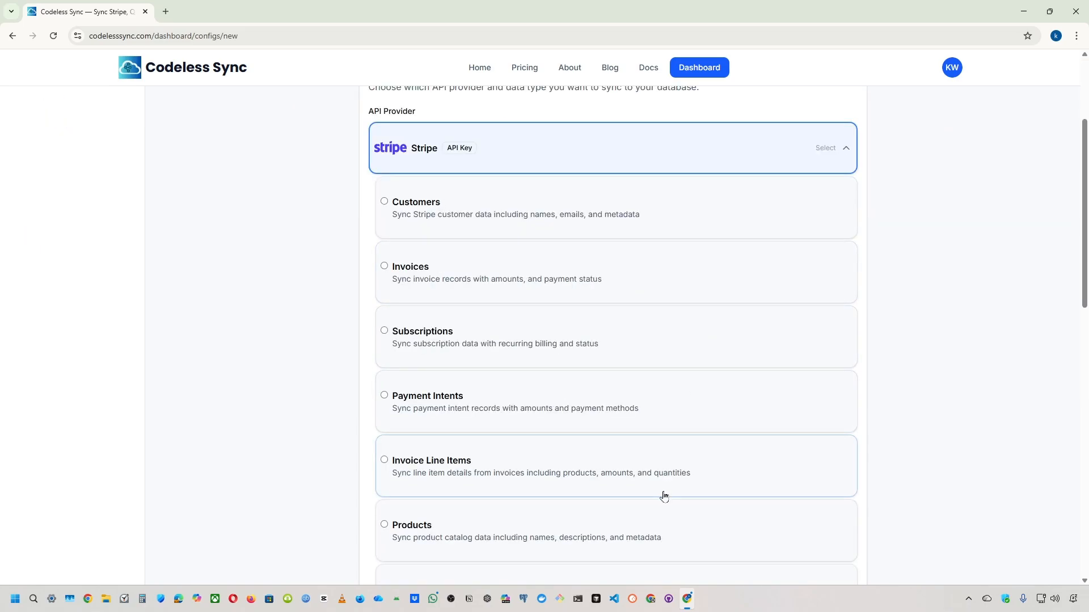
left_click(547, 227)
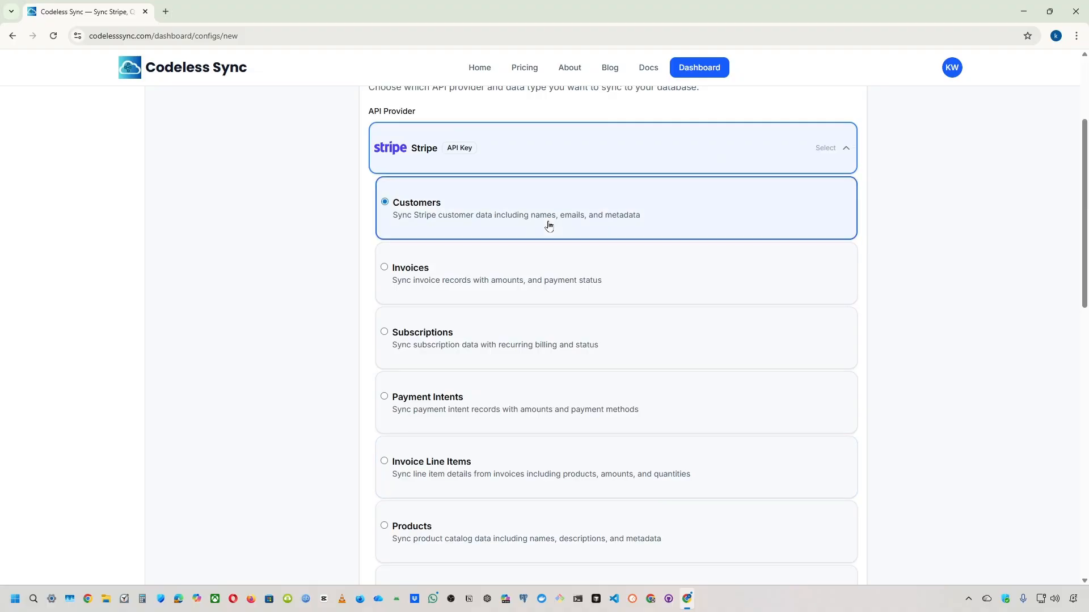
scroll(549, 238, "down", 12)
left_click(844, 315)
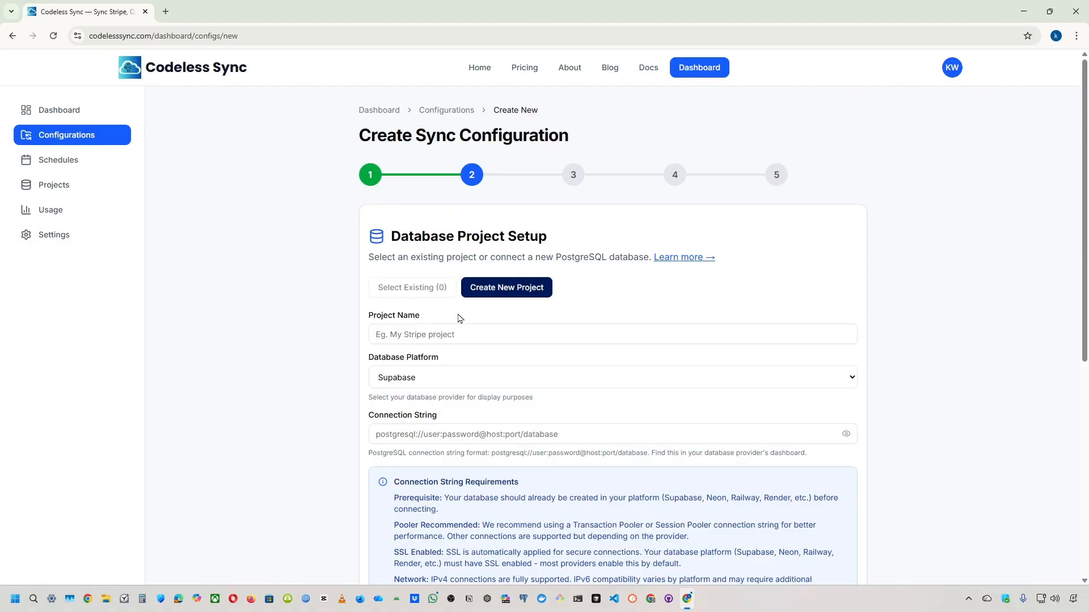
Name the new database project "neon demo project" and choose Neon as its database platform.
left_click(438, 336)
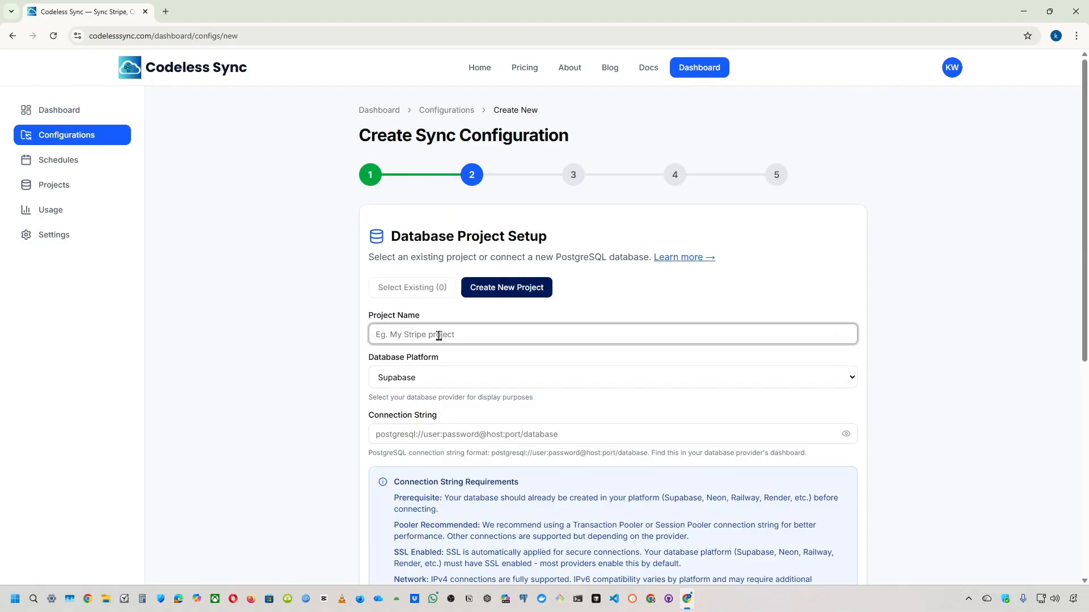
type("neon demo project")
left_click(412, 388)
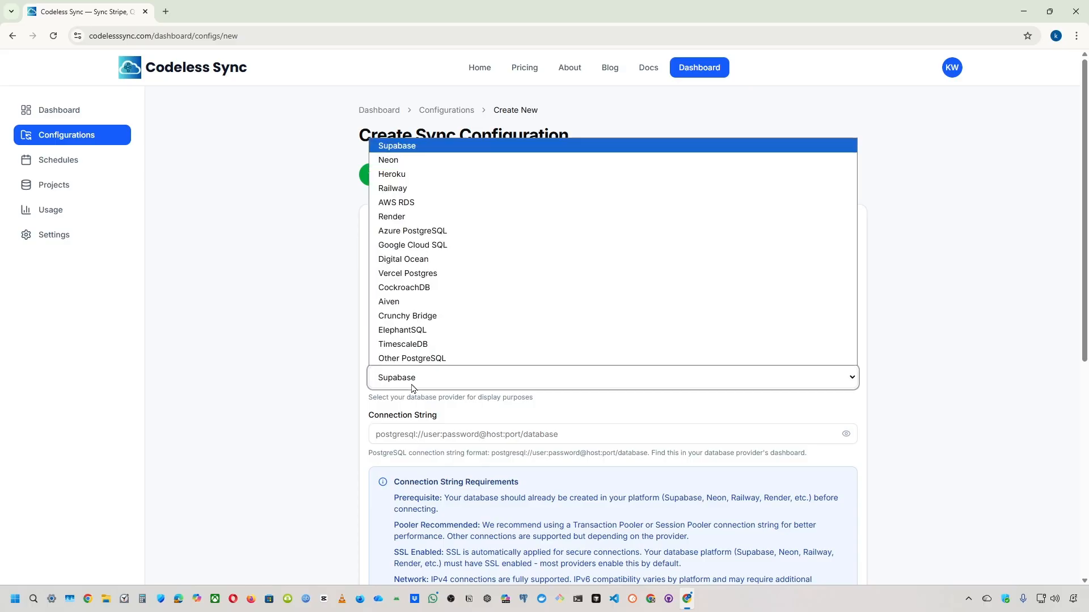
left_click(428, 163)
Switch to Neon, log in and open the database connection details of "demo project testing".
left_click(424, 433)
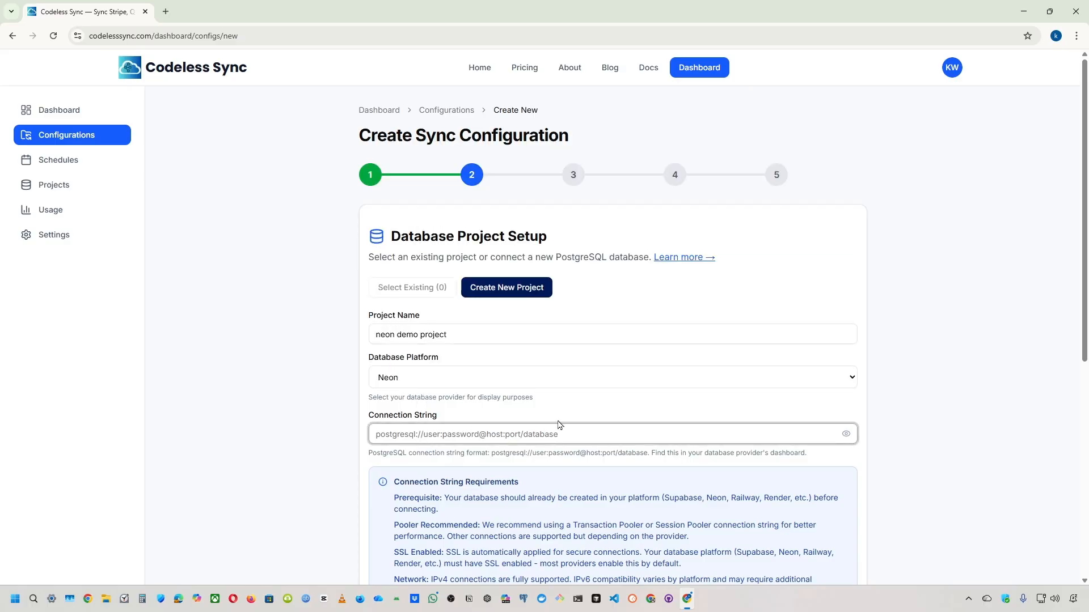
key("ctrl+super+Right")
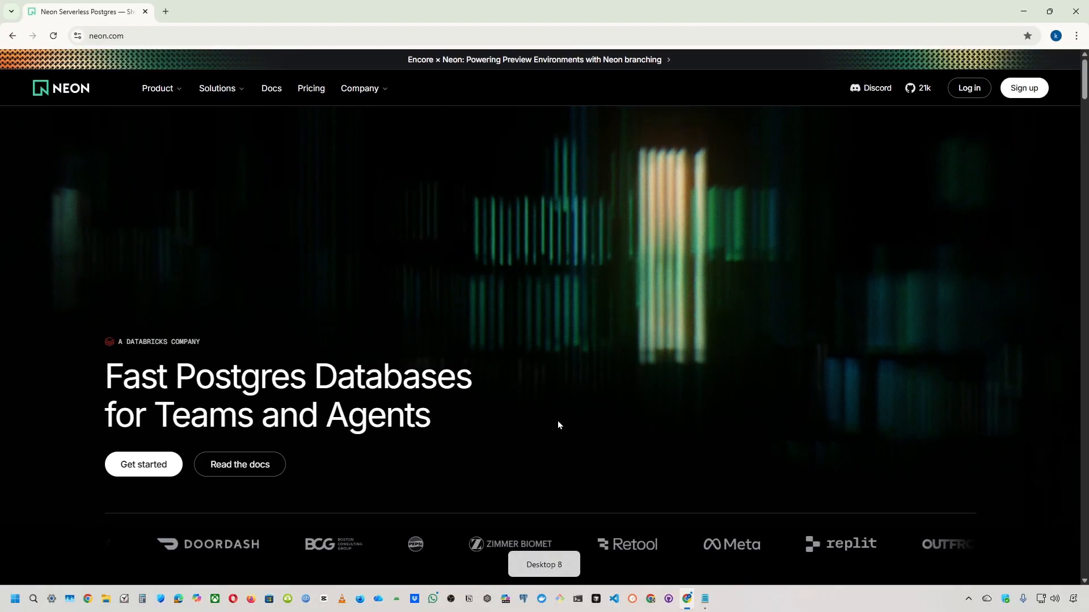
left_click(968, 88)
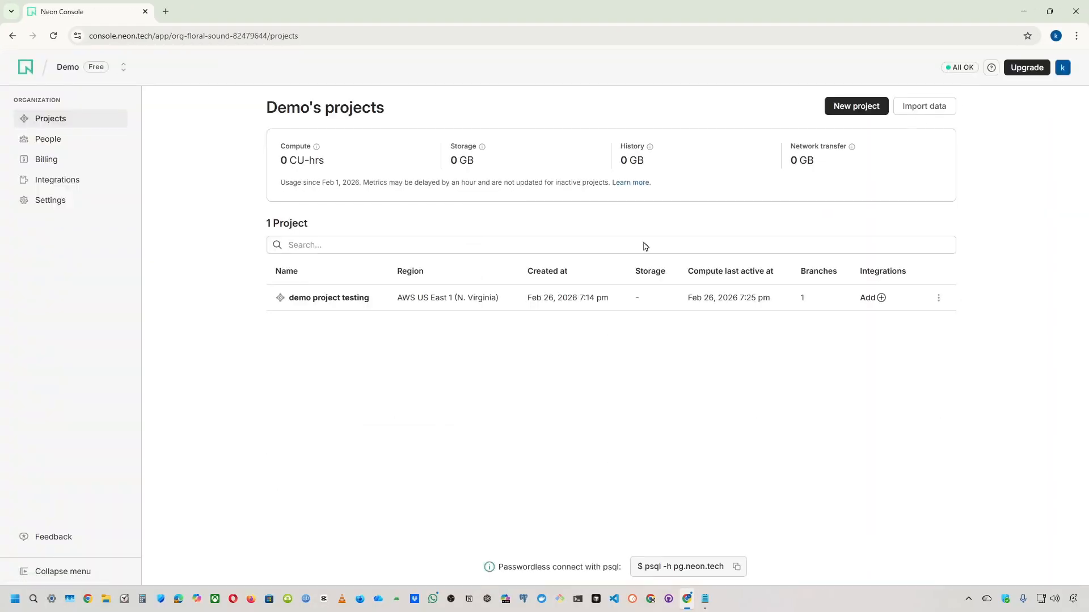
left_click(352, 299)
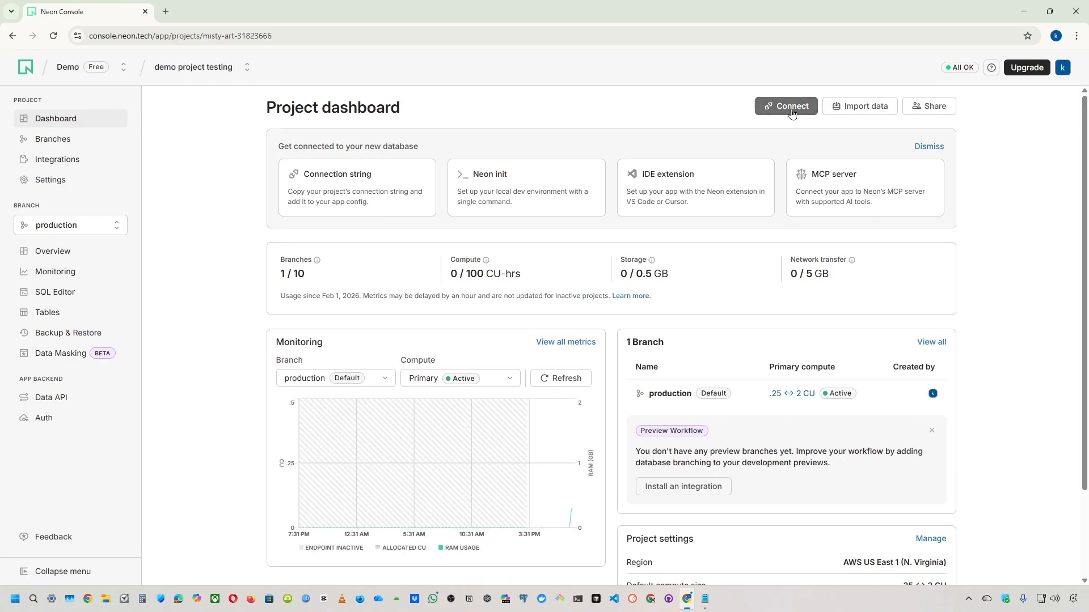
left_click(793, 109)
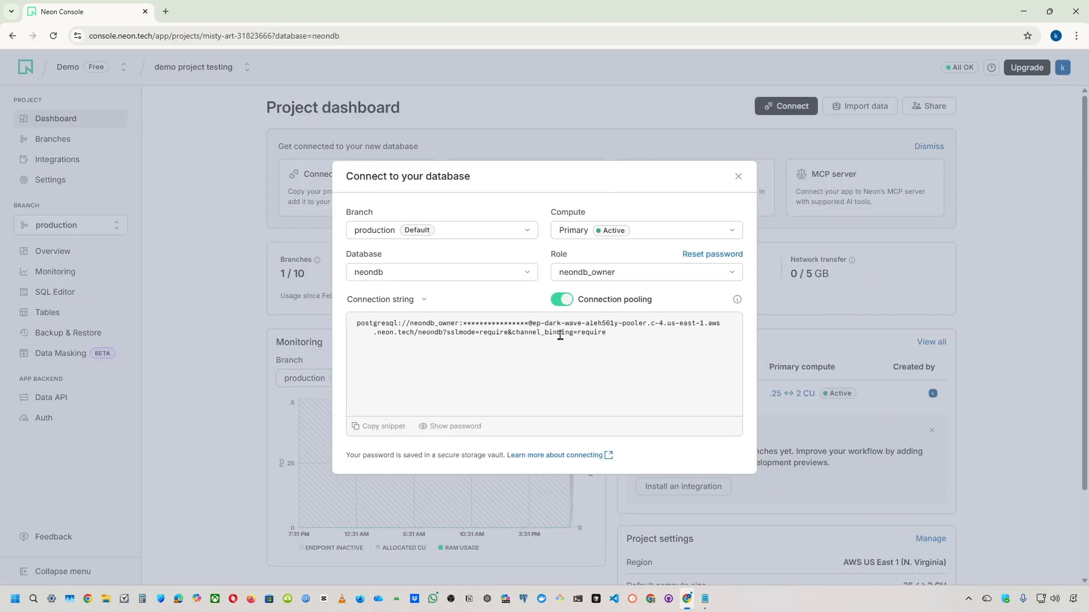
Return to Codeless Sync, paste the Neon connection string into the project setup, and test the connection to continue.
key("ctrl+super+Left")
right_click(384, 434)
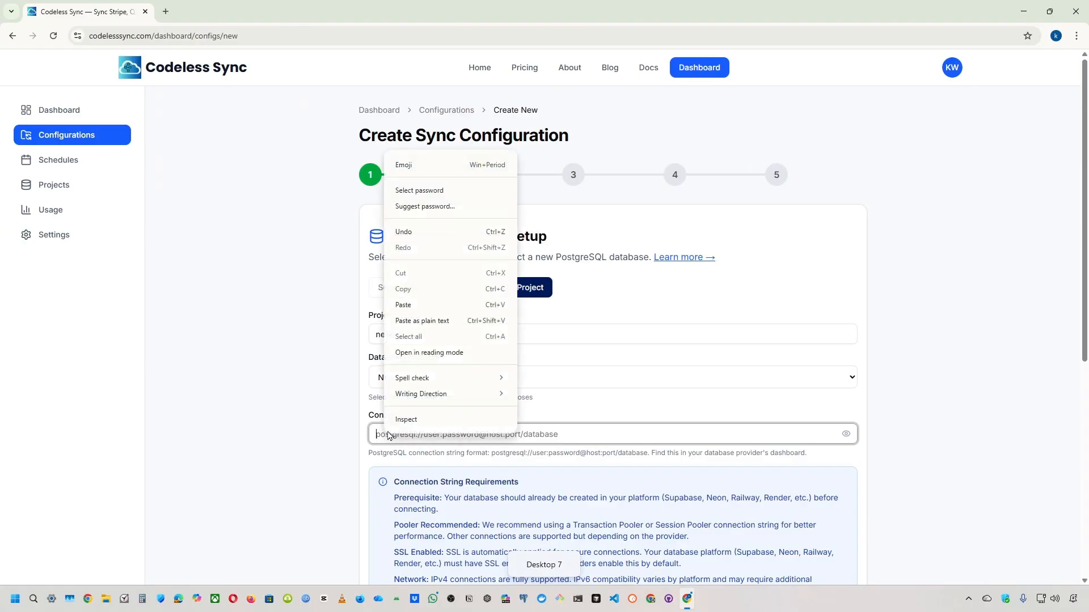
left_click(412, 306)
scroll(501, 312, "down", 3)
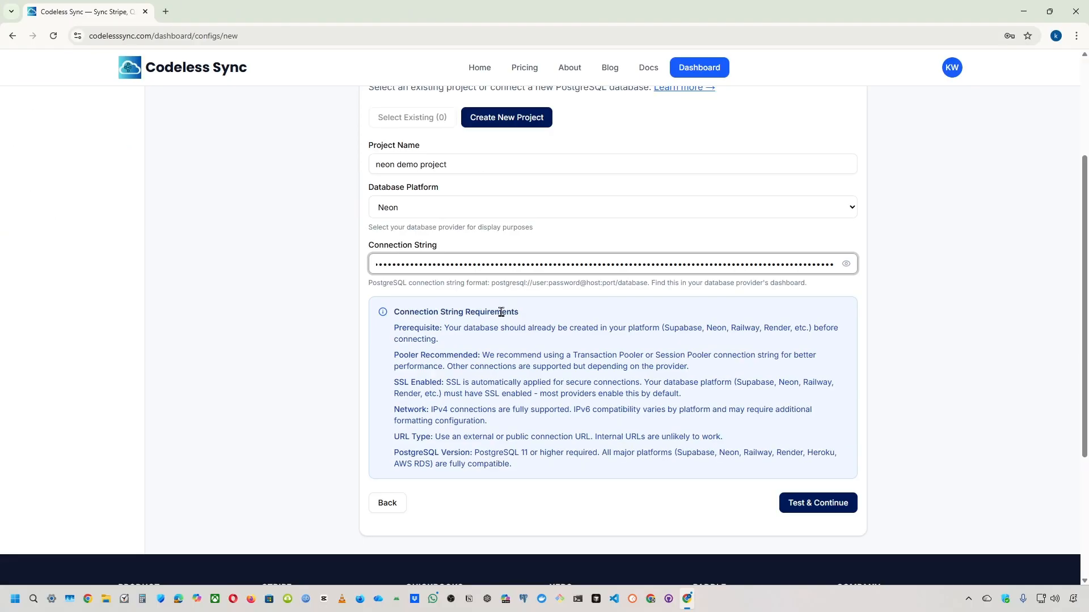
left_click(824, 504)
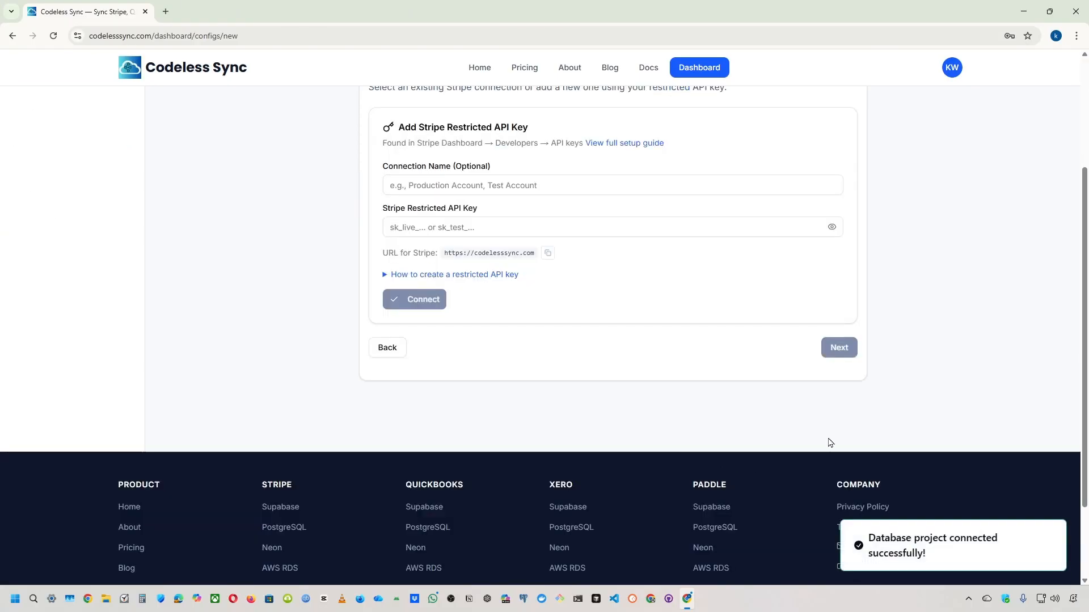
Name the Stripe connection "stripe key".
scroll(690, 400, "up", 1)
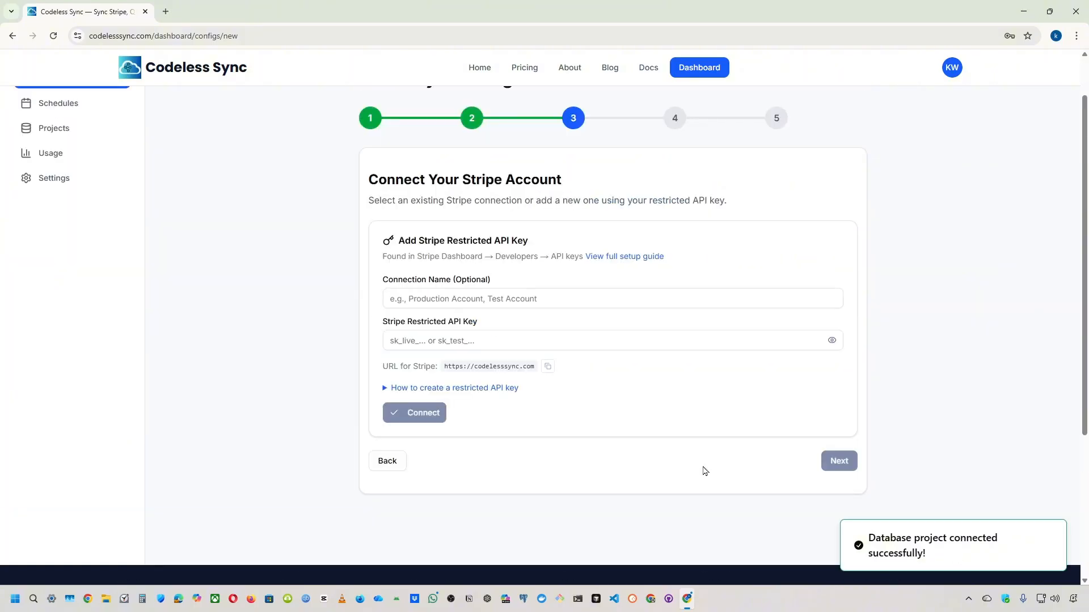
left_click(497, 298)
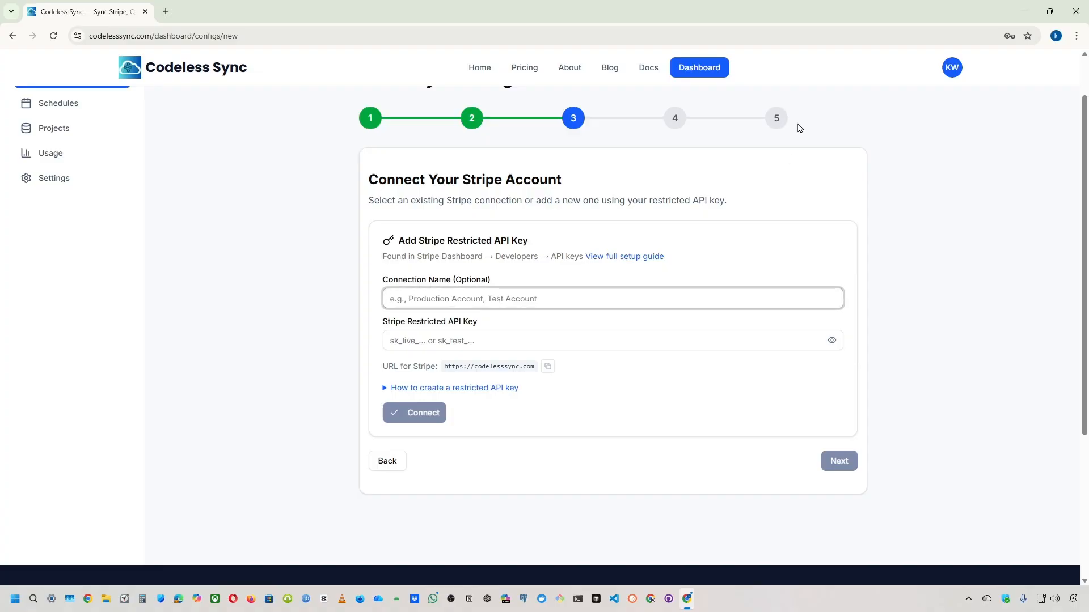
type("stripe key")
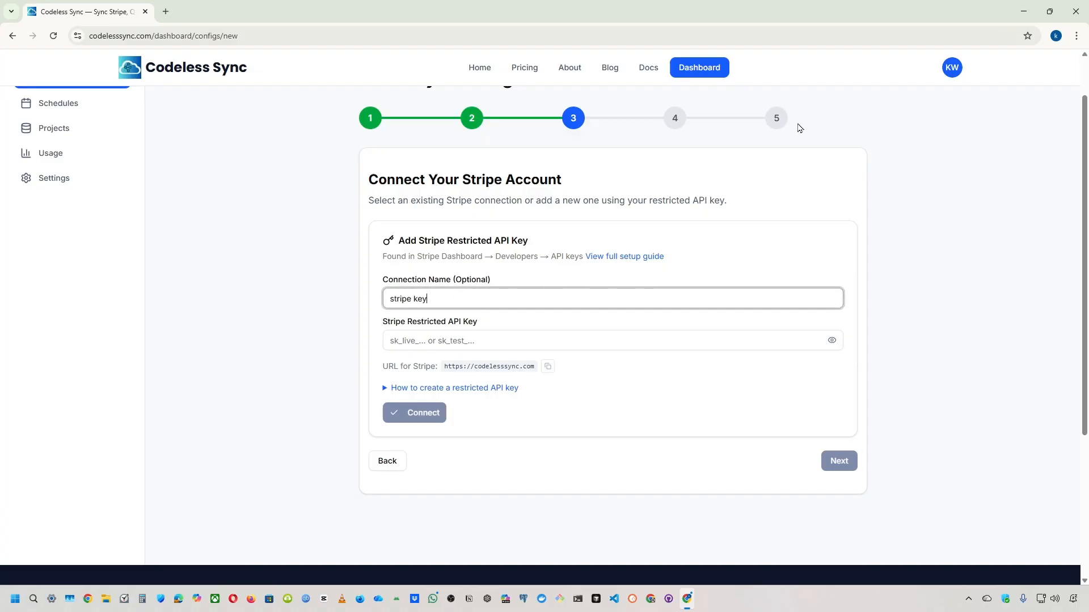
Switch to Stripe and open the API keys page of the sandbox dashboard.
left_click(539, 339)
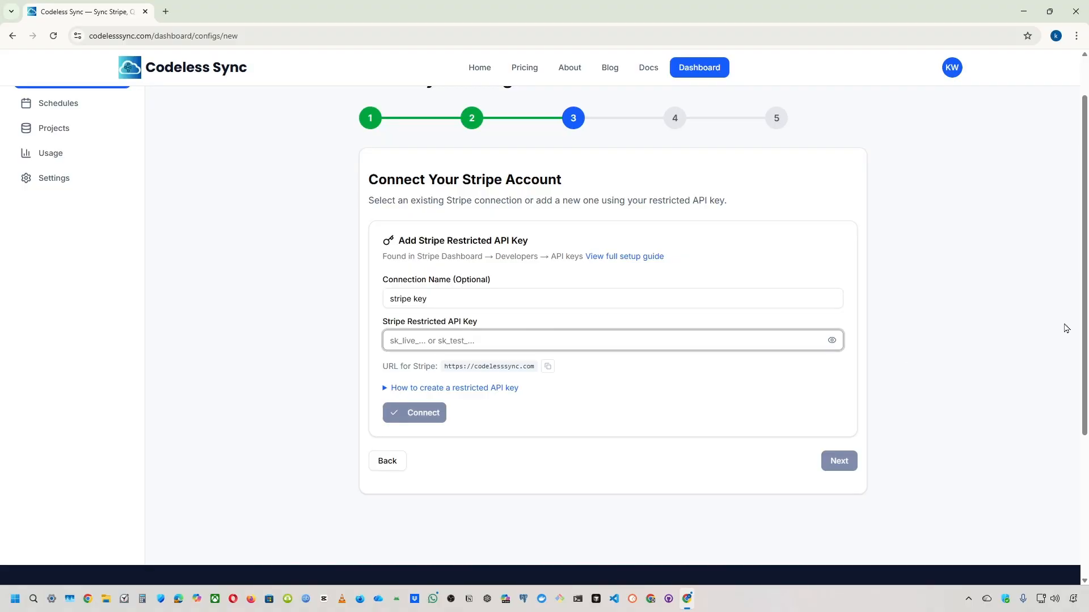
key("ctrl+super+Right")
key("ctrl+super+Right")
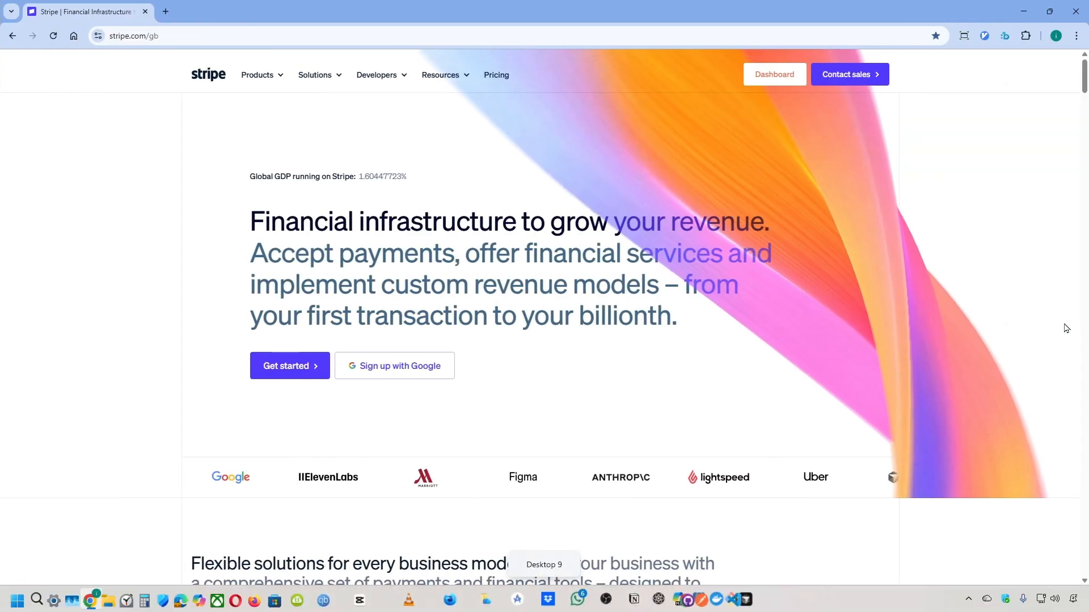
left_click(770, 80)
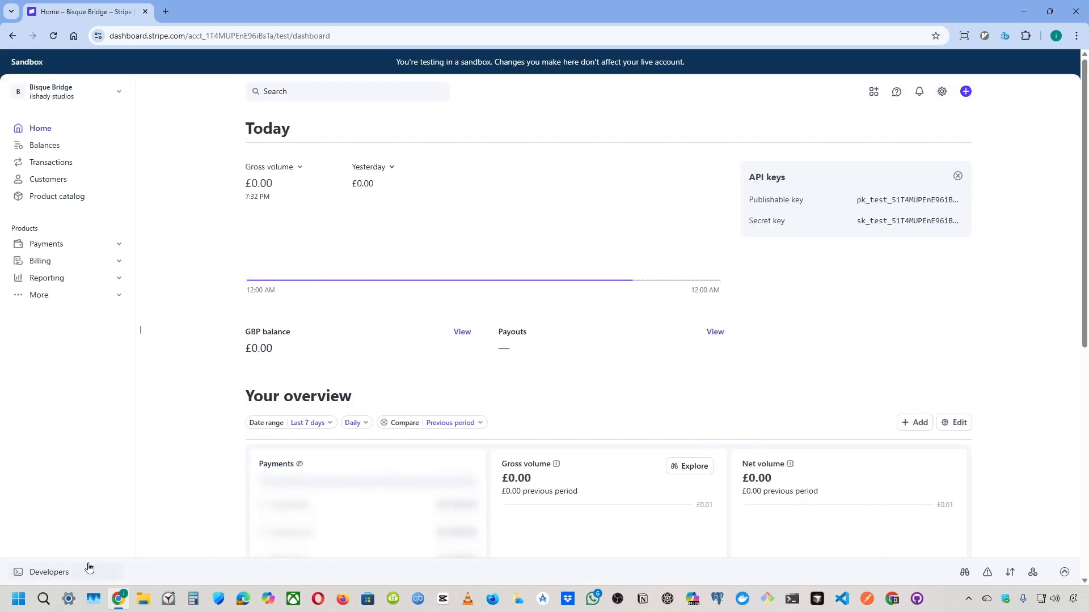
left_click(50, 577)
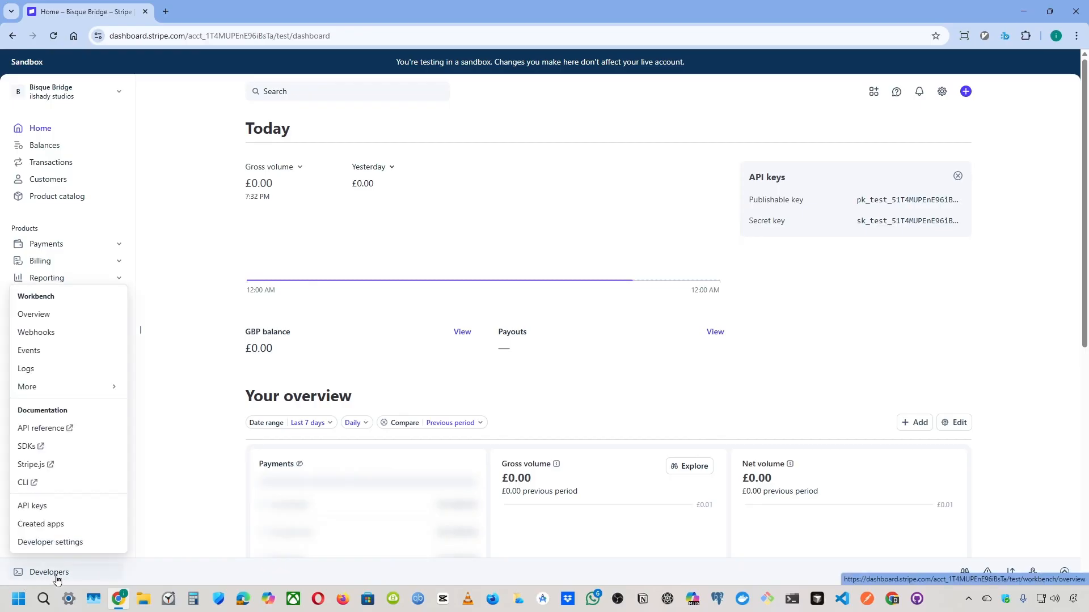
left_click(34, 506)
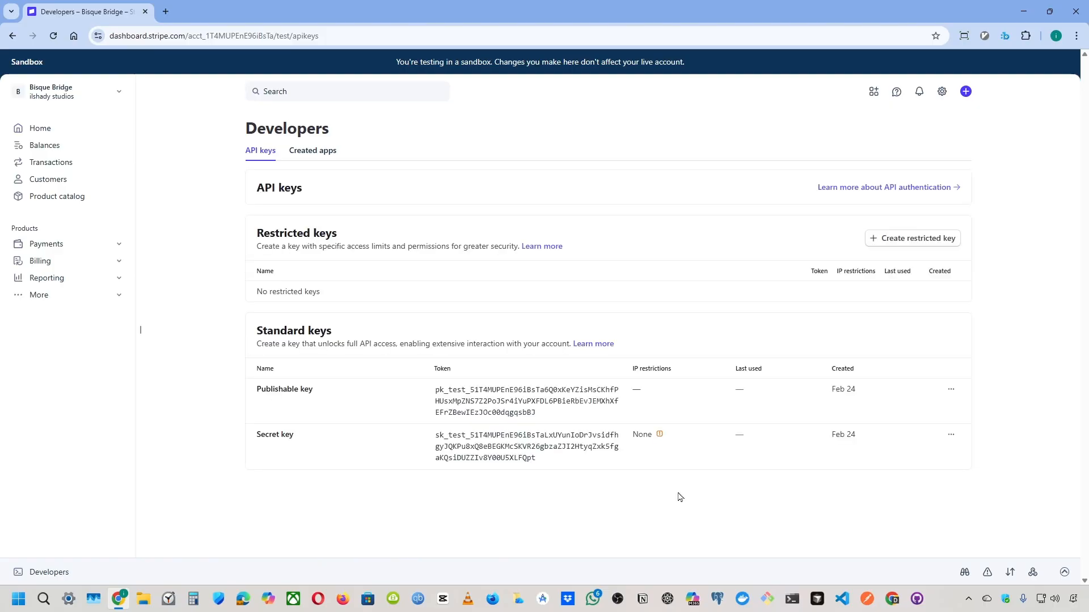
Begin a restricted key intended for another website and name the third party "codeless sync key".
left_click(925, 241)
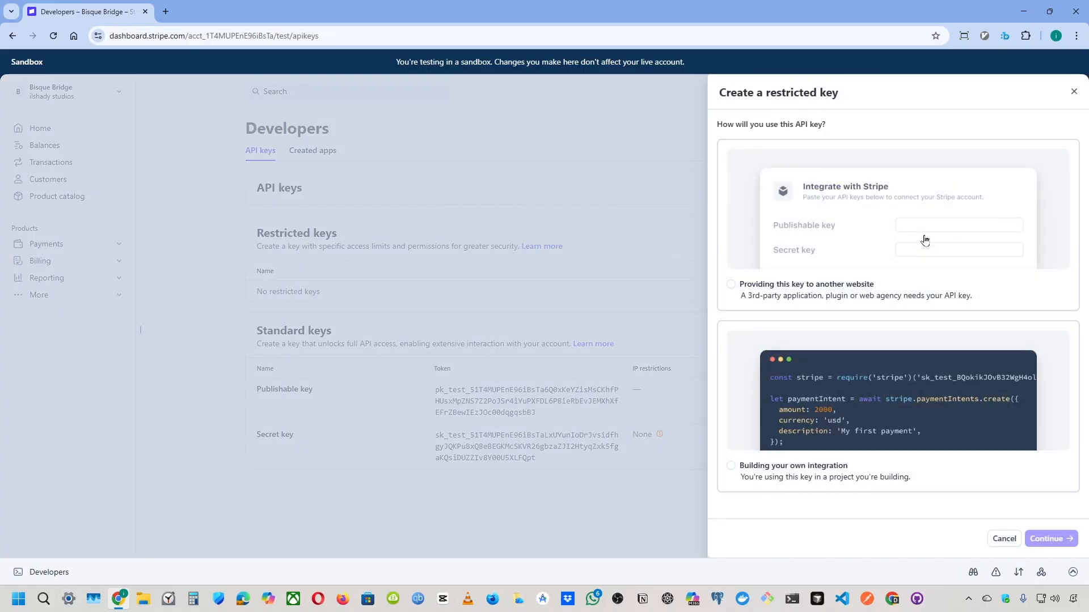
left_click(775, 292)
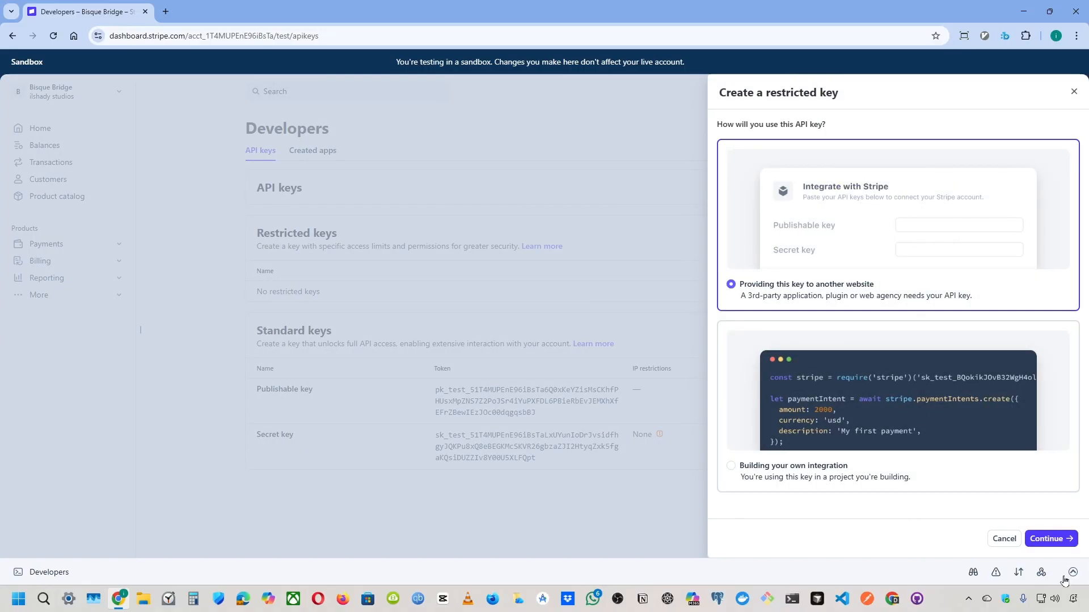
left_click(1049, 539)
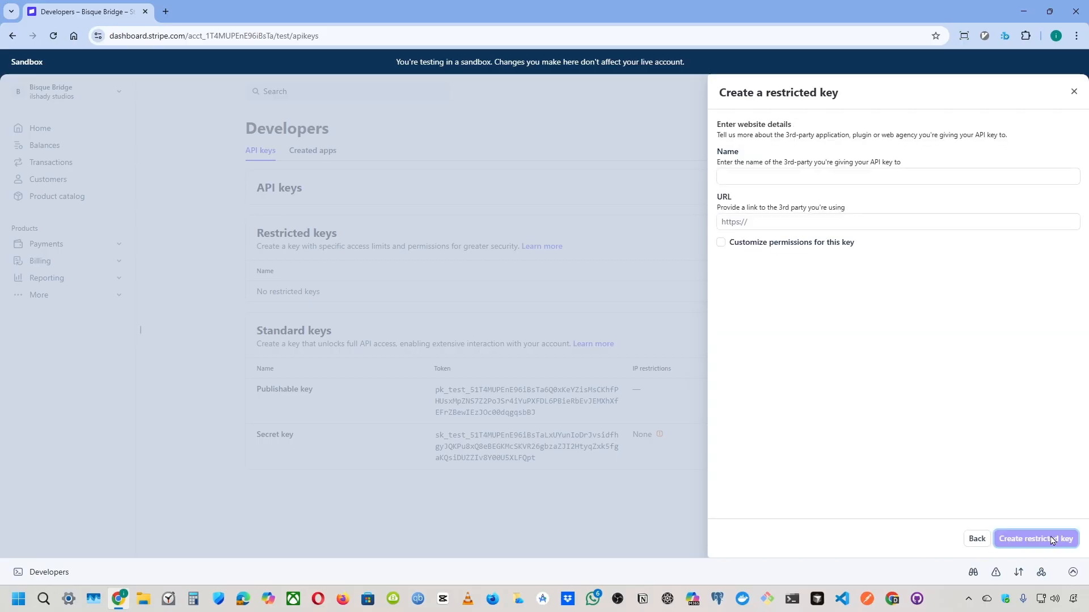
left_click(794, 174)
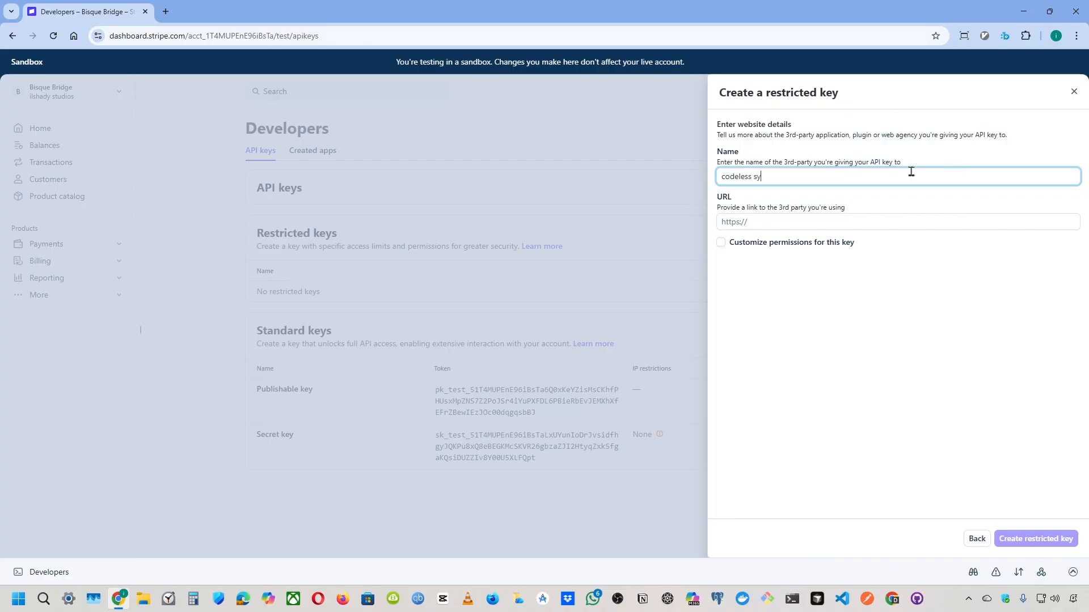
left_click(812, 221)
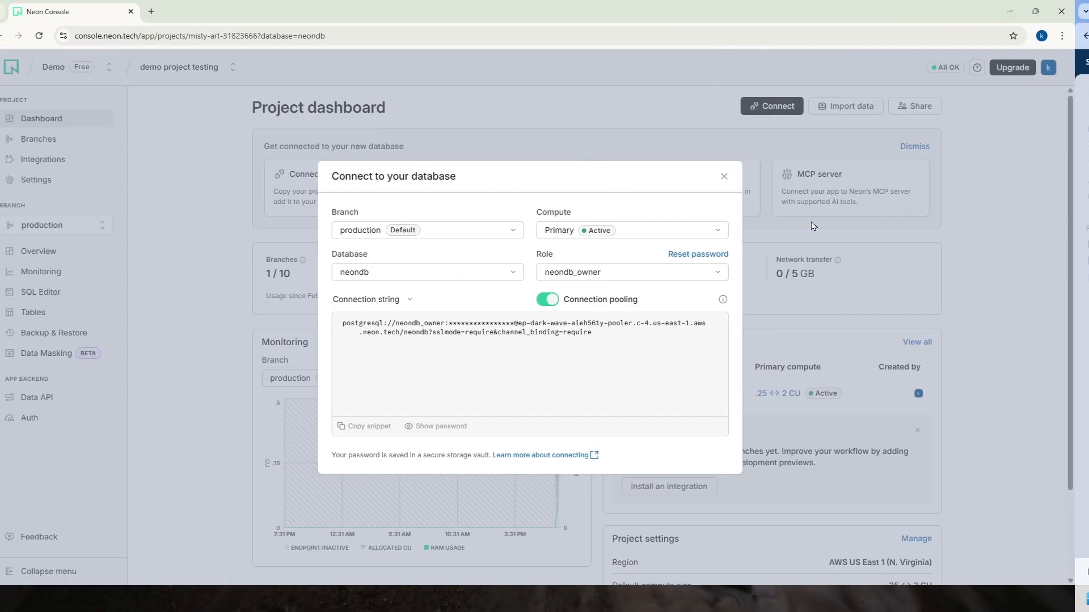
key("ctrl+super+Right")
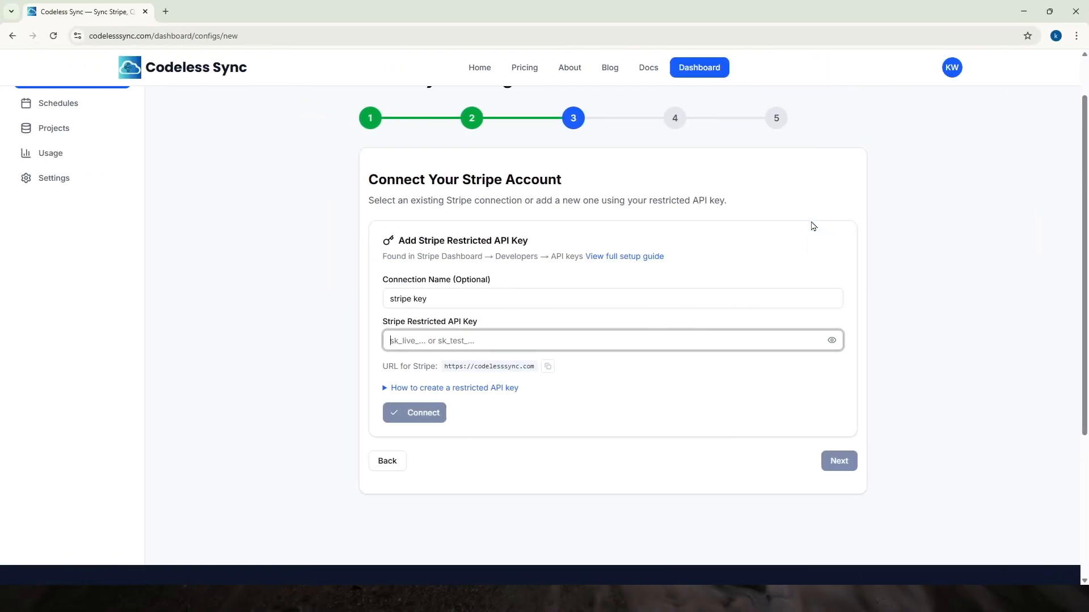
left_click(547, 366)
key("ctrl+super+Right")
key("ctrl+super+Right")
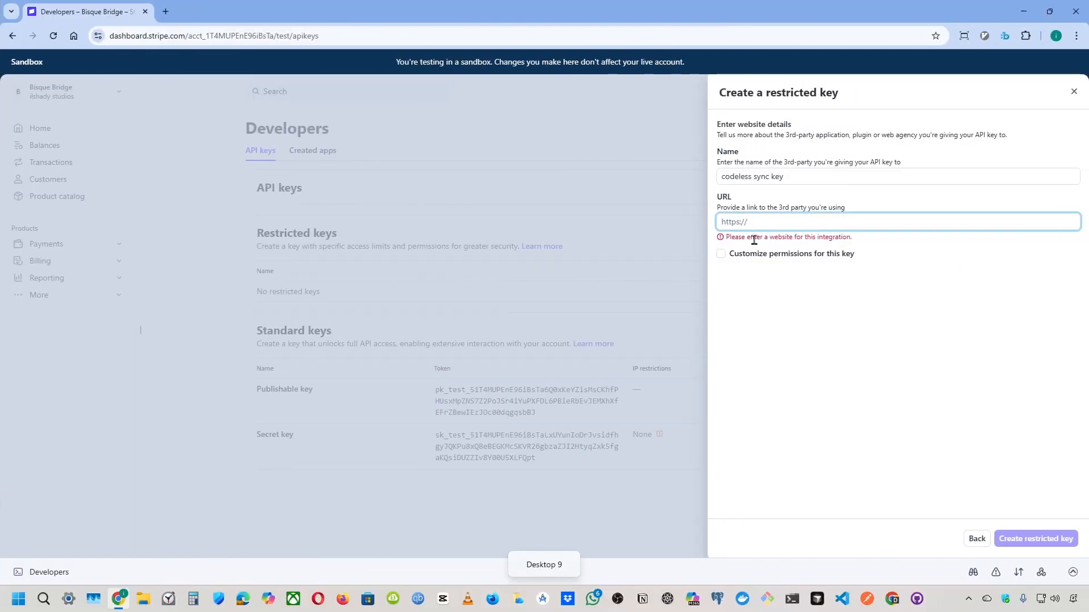
right_click(765, 224)
left_click(793, 363)
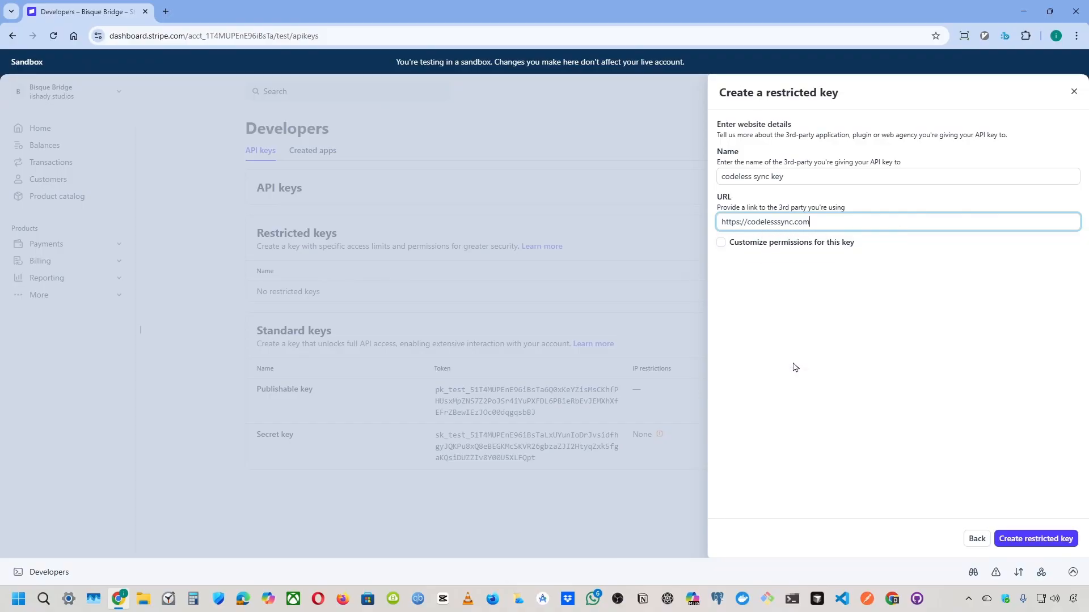
left_click(1019, 538)
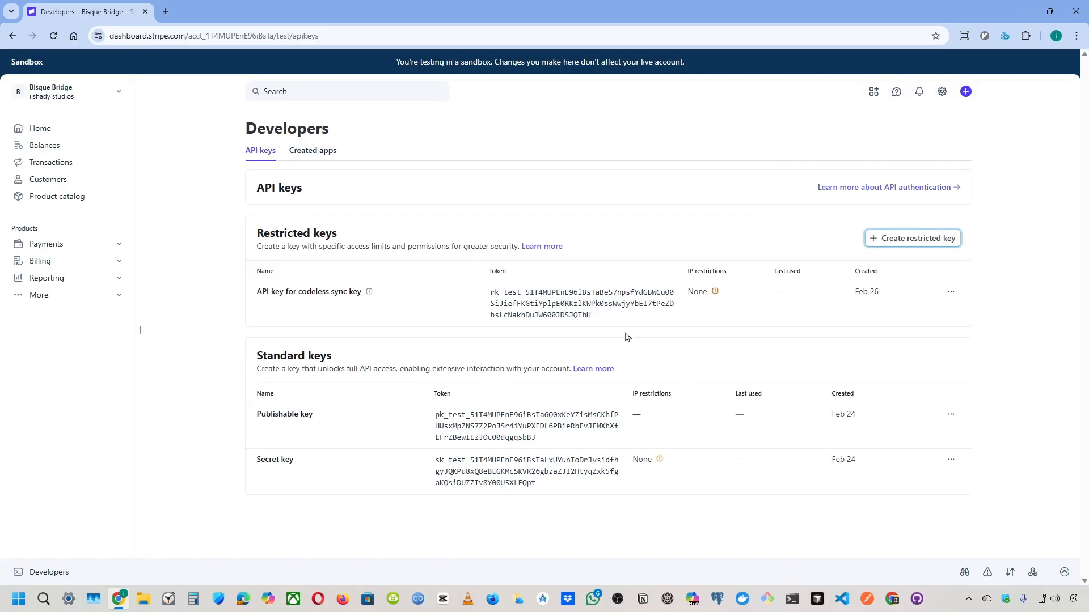
Copy the restricted key's token from Stripe, paste it into Codeless Sync's Stripe Restricted API Key field and connect the account.
left_click(551, 307)
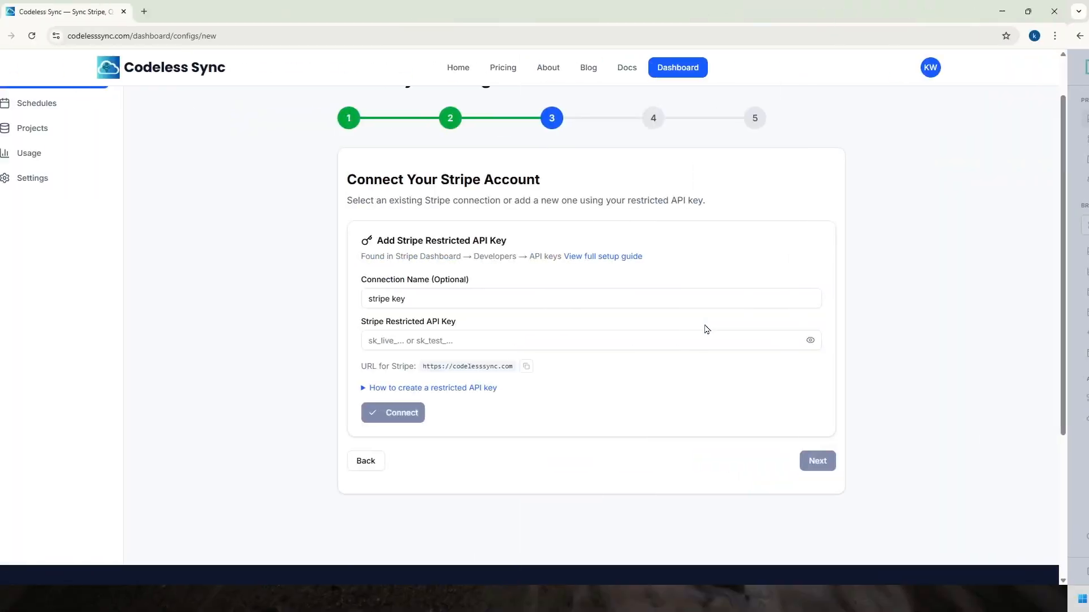
left_click(523, 339)
right_click(523, 339)
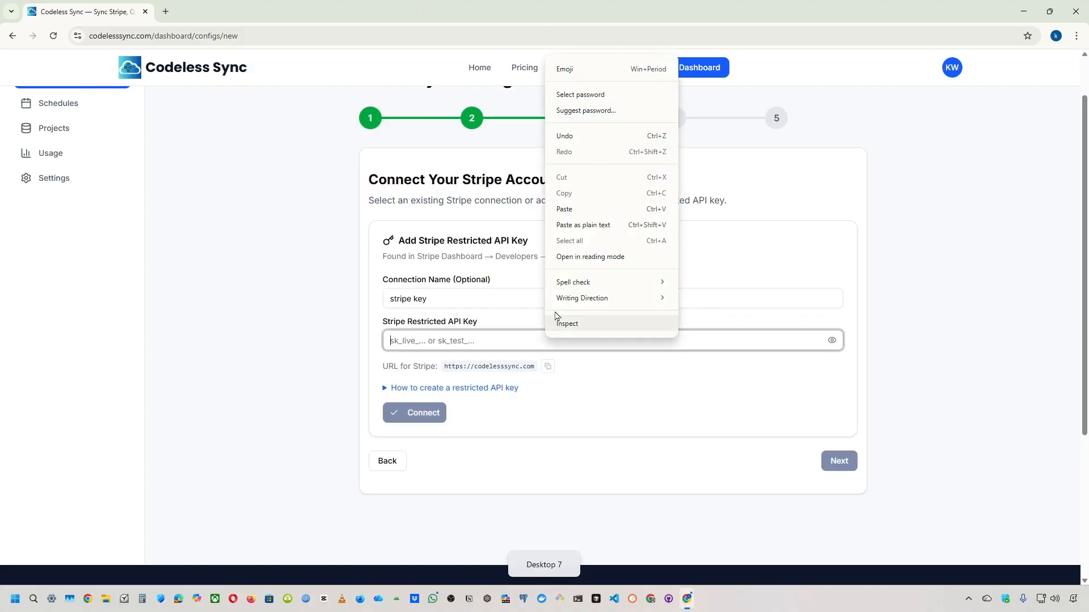
left_click(575, 210)
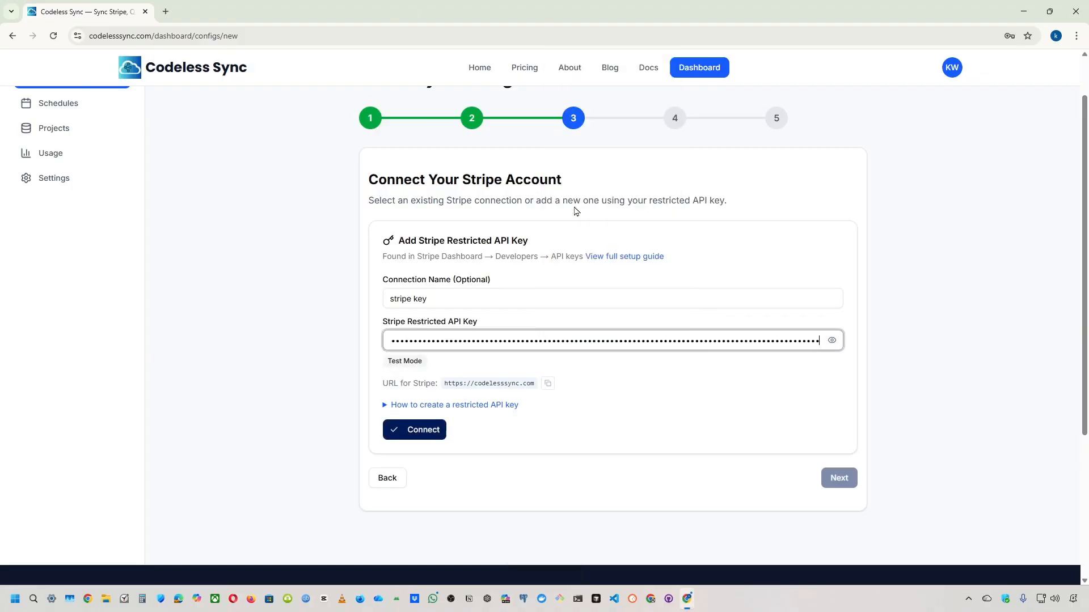
left_click(418, 431)
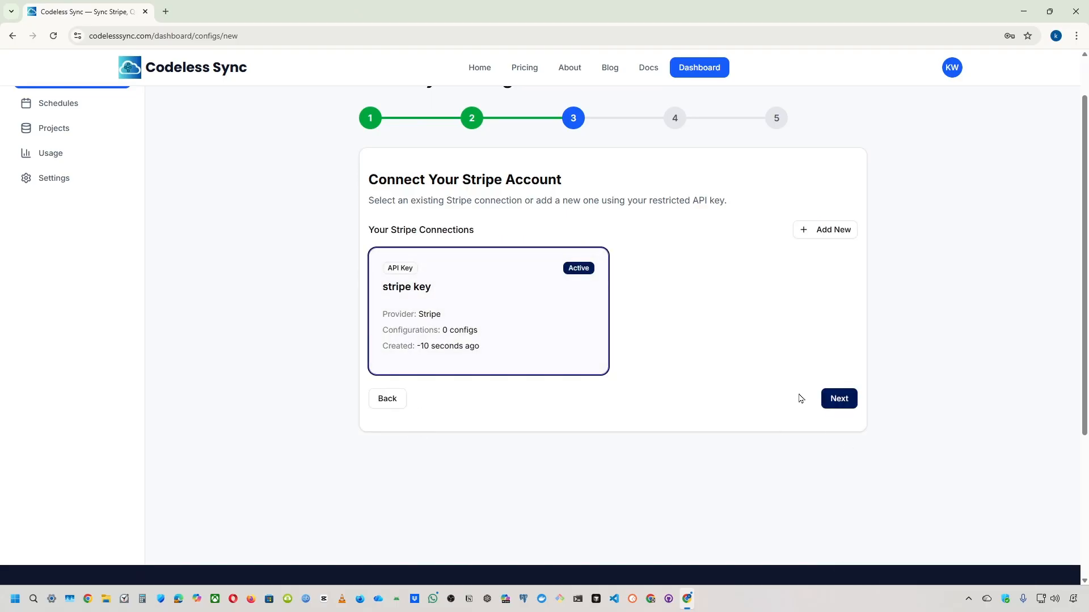
Proceed with the new Stripe connection and auto-create the required database table, continuing to the configuration review.
left_click(841, 399)
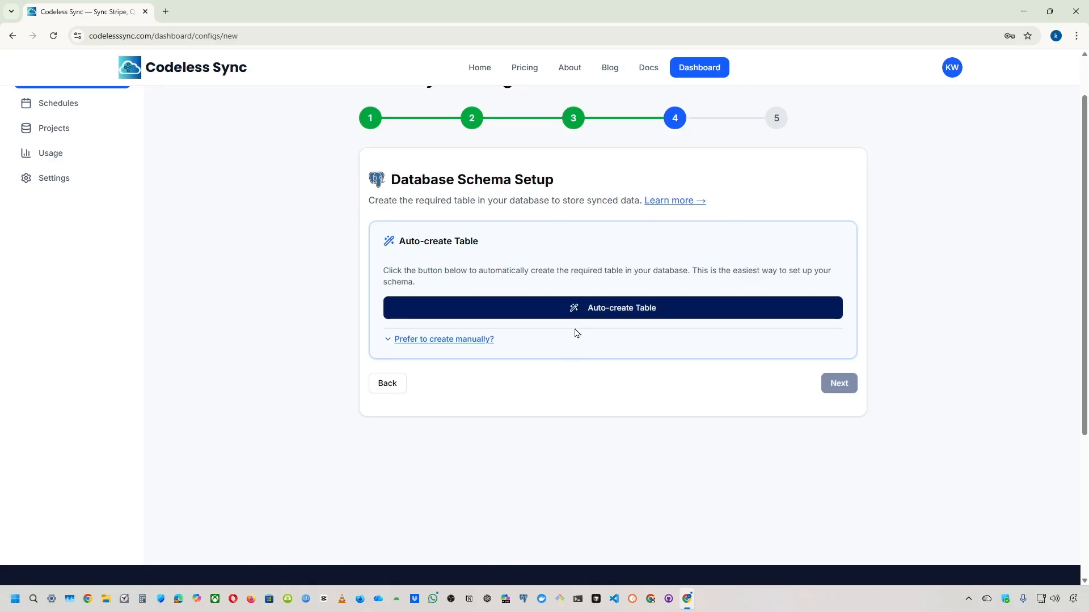
left_click(637, 312)
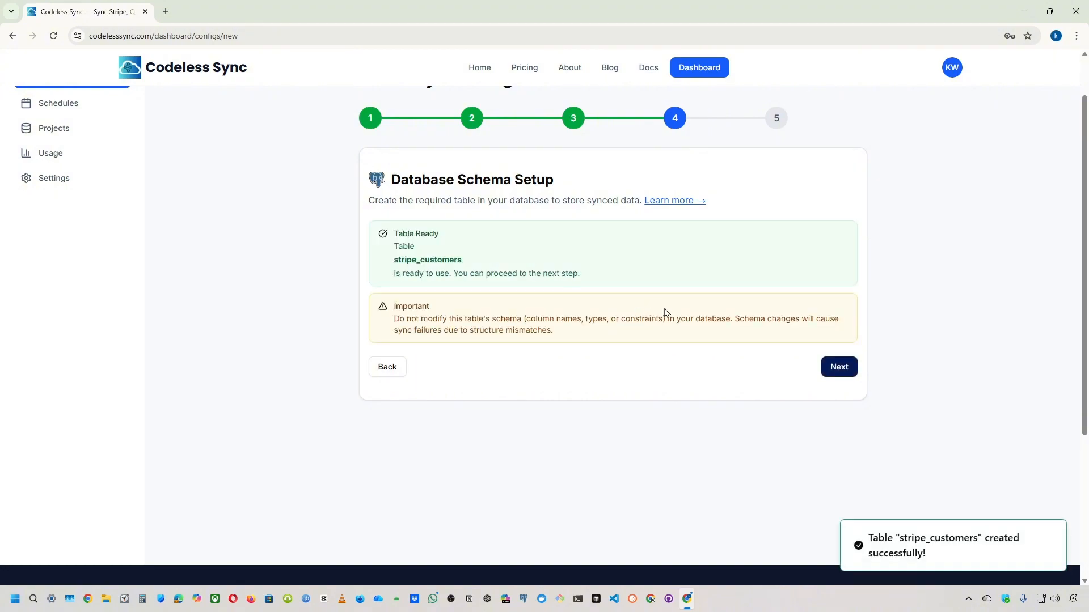
left_click(845, 368)
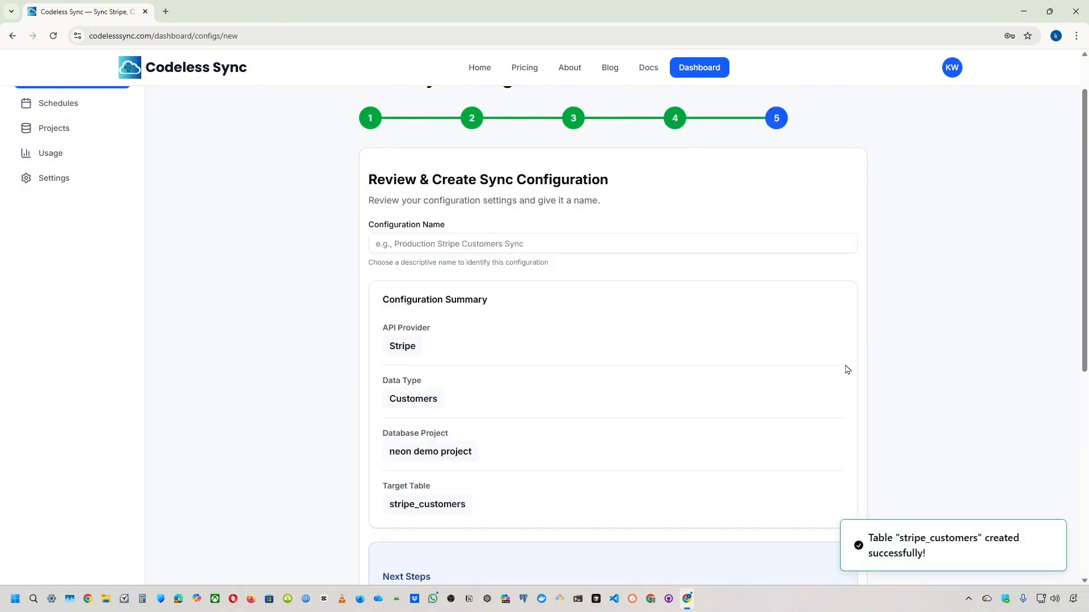
Name the configuration "stripe customers sync neon" and create the sync configuration.
left_click(437, 243)
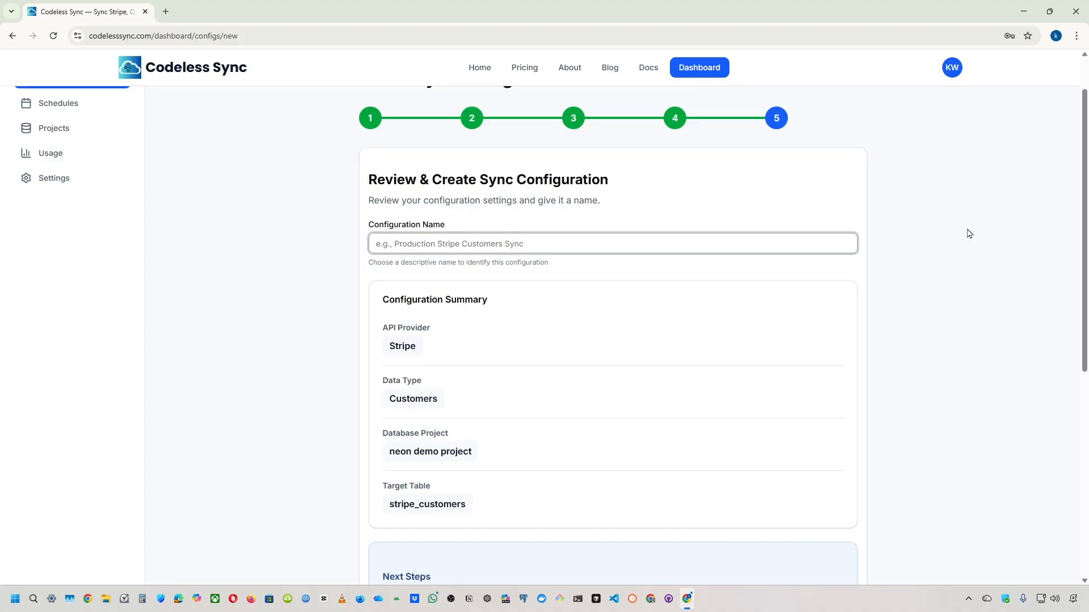
type("stripe customers sync neon")
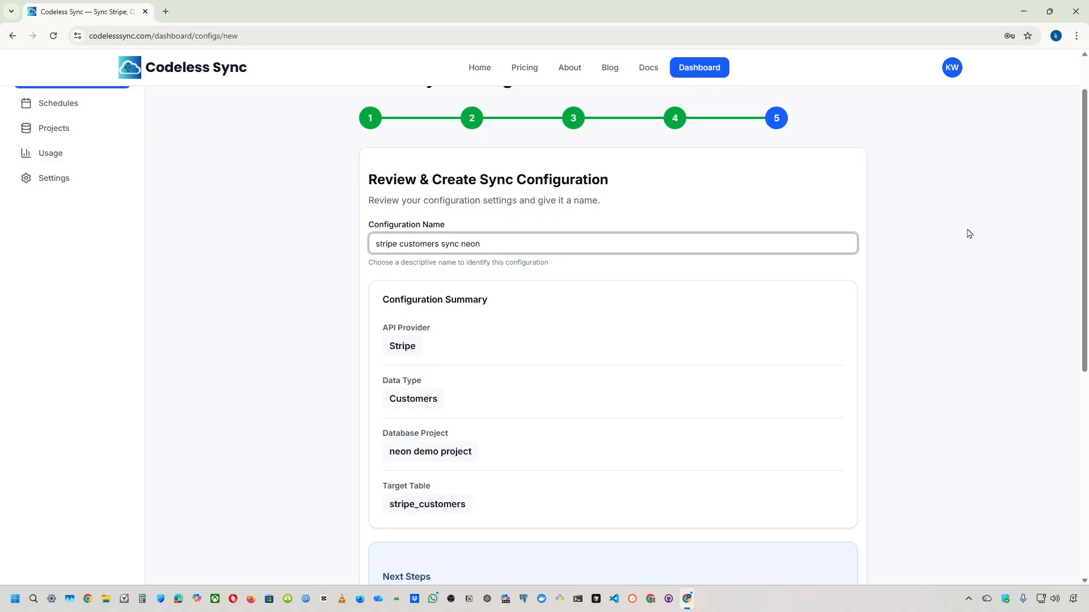
scroll(798, 328, "down", 3)
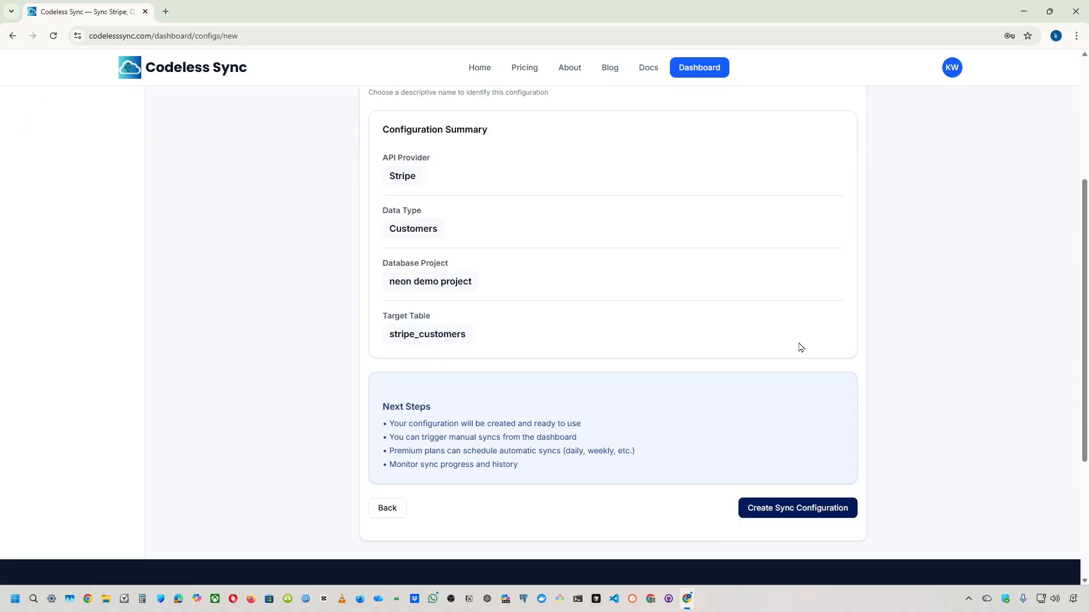
left_click(796, 508)
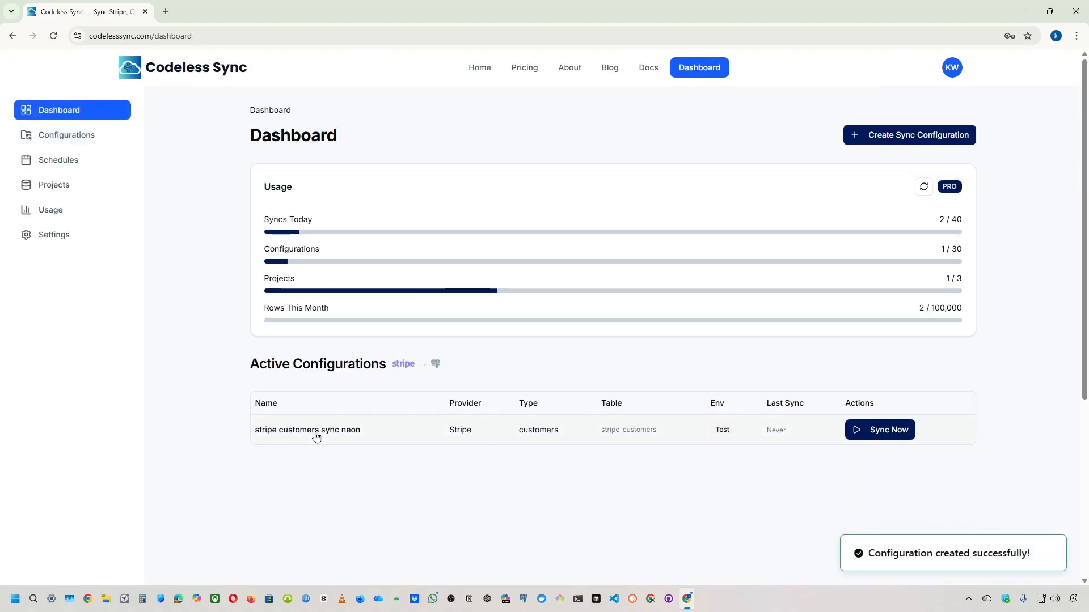
Open the details of the "stripe customers sync neon" configuration and inspect the project's tables in the Neon Console.
left_click(82, 135)
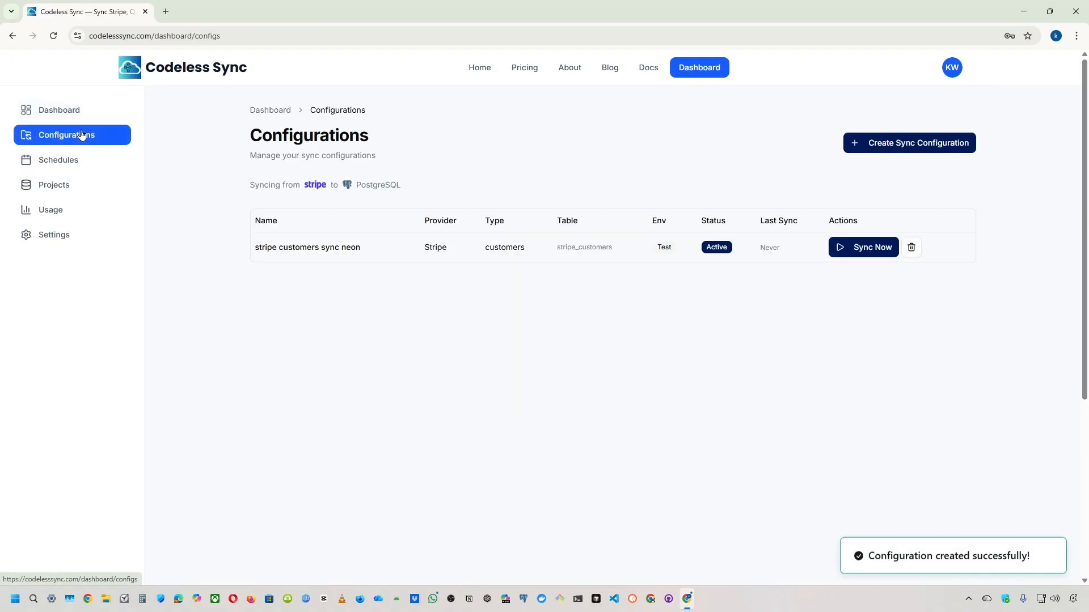
left_click(368, 255)
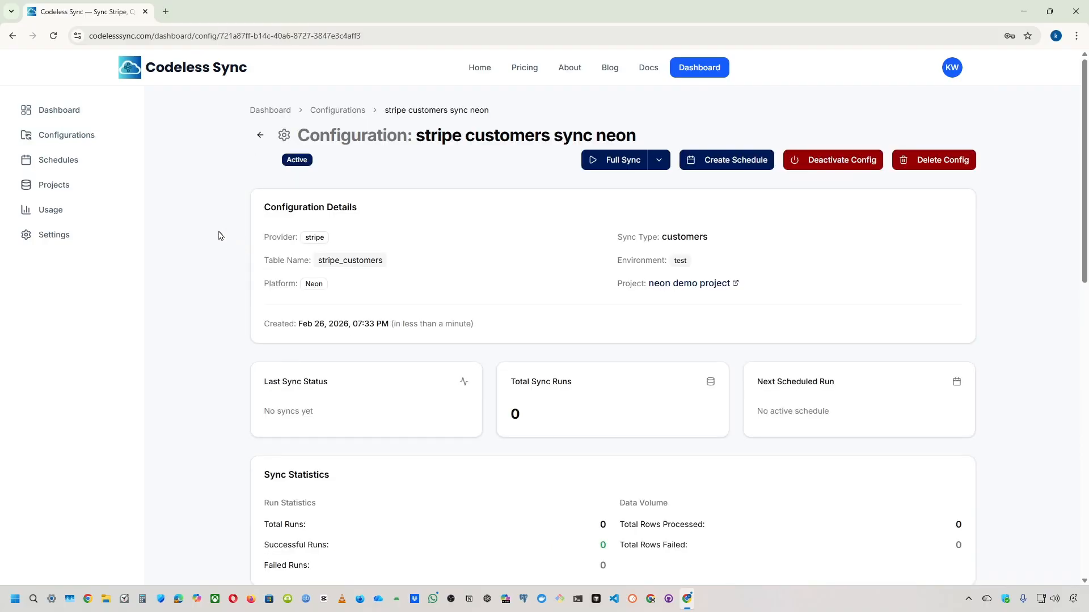
key("ctrl+super+Right")
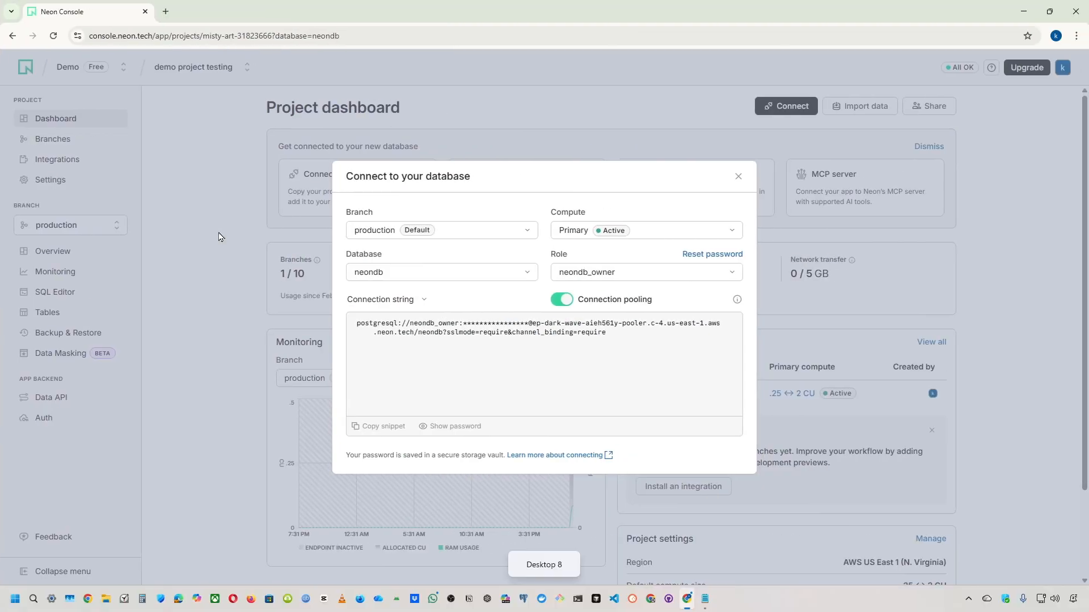
left_click(222, 237)
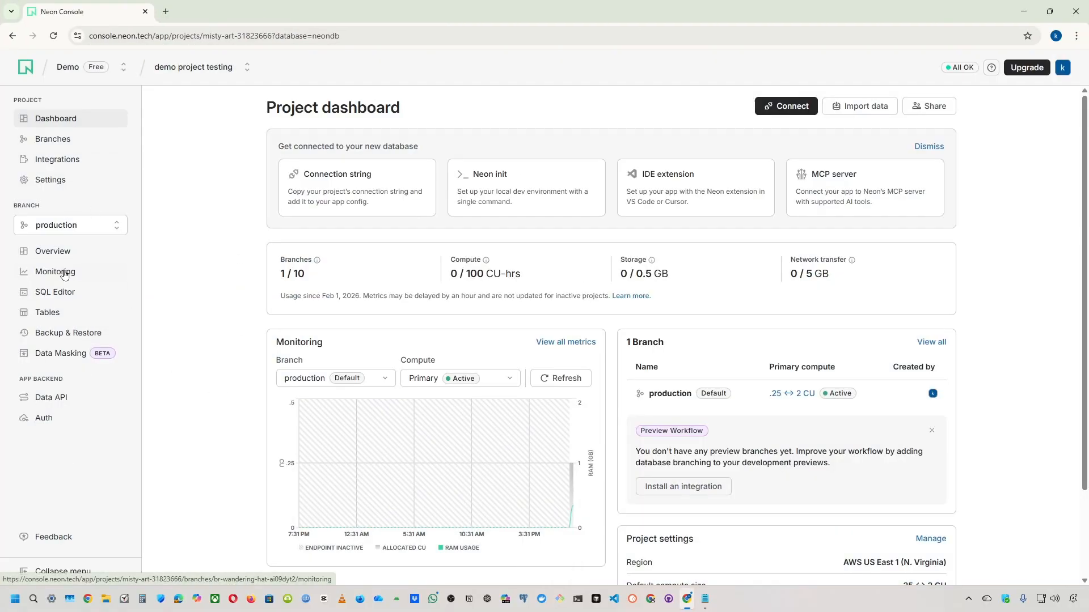
left_click(58, 313)
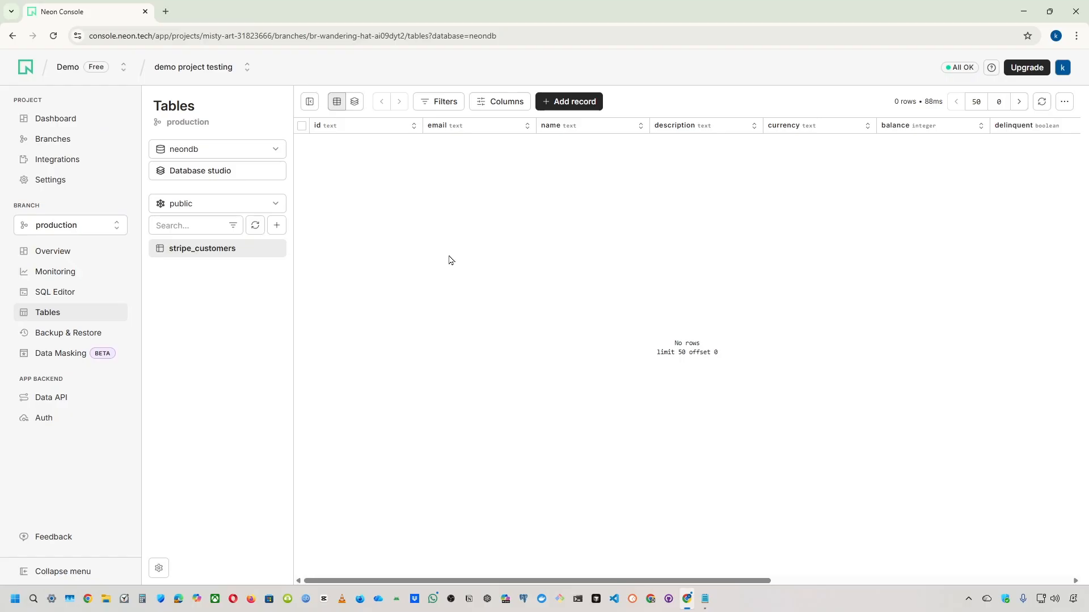
Run a full sync of the configuration in Codeless Sync and refresh the stripe_customers table in the Neon Console.
key("ctrl+super+Left")
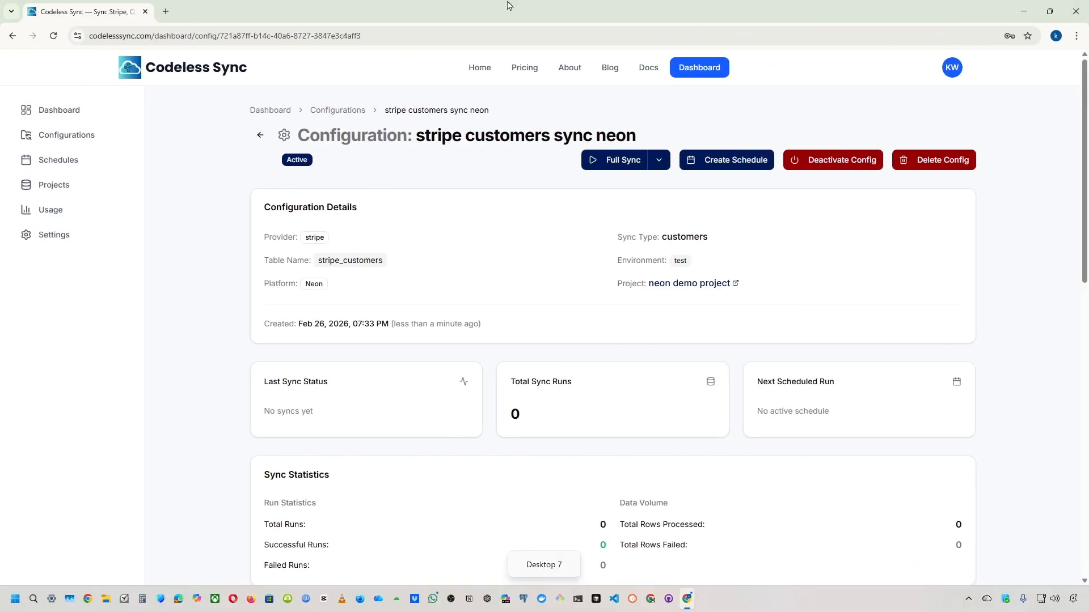
left_click(619, 162)
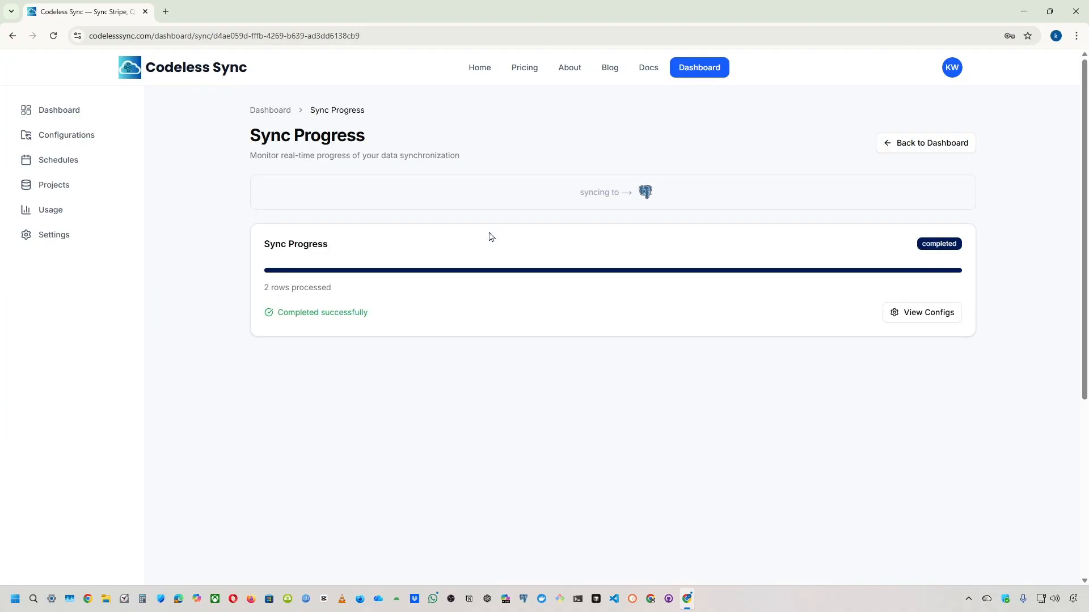
key("ctrl+super+Right")
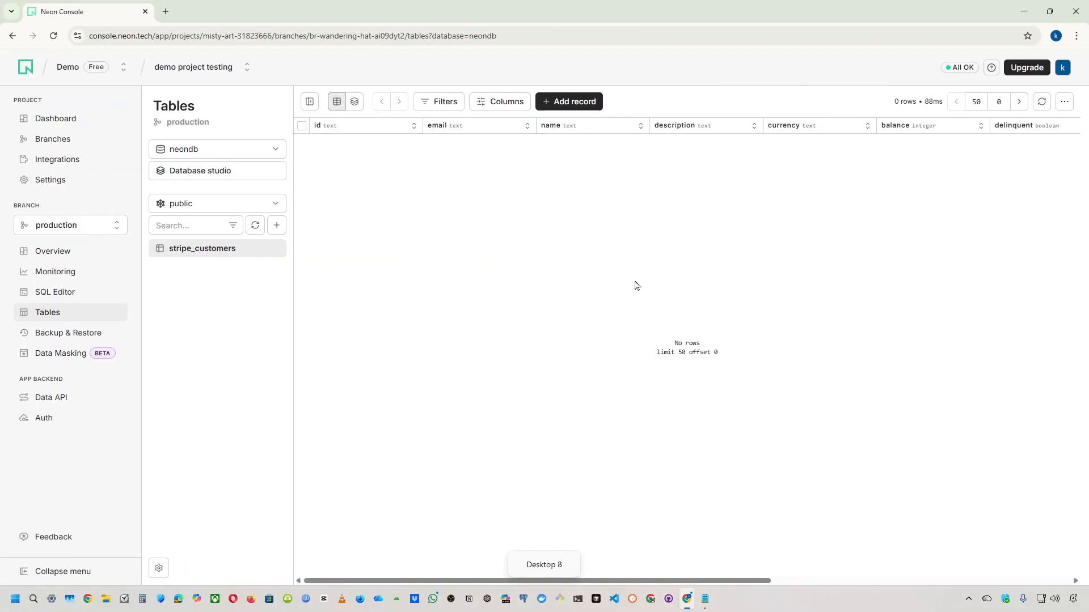
left_click(1042, 102)
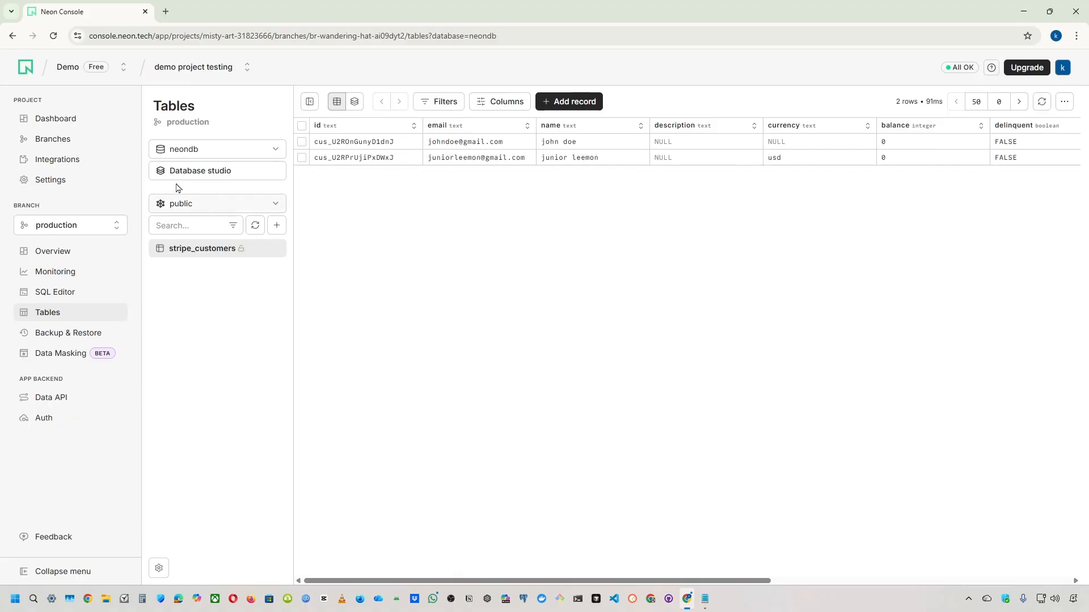
Collapse the table list and examine the remaining stripe_customers columns, including the first row's full JSON in the data column.
left_click(310, 102)
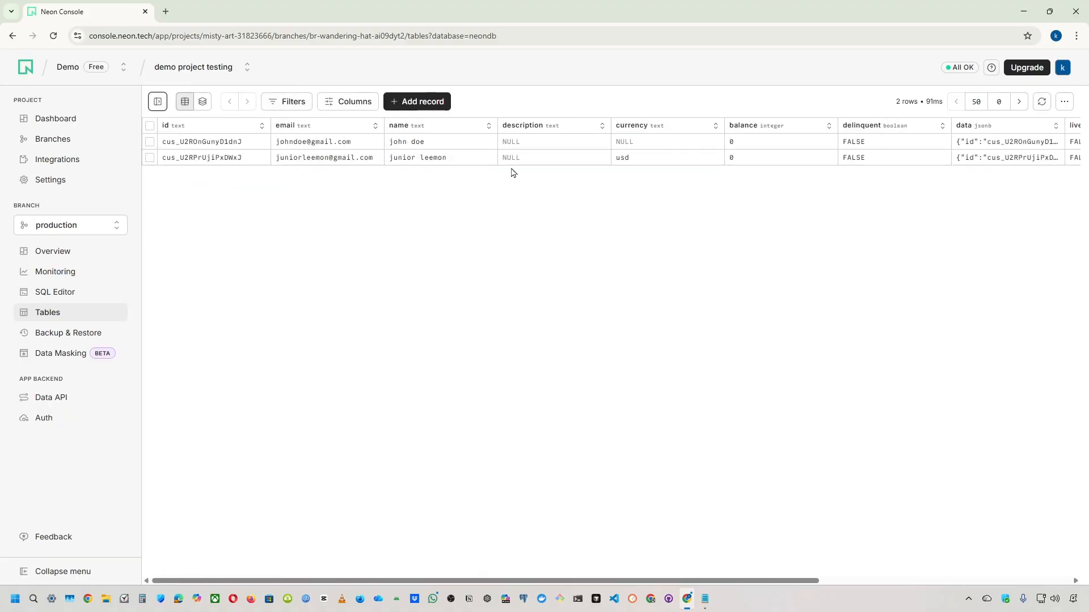
scroll(512, 170, "right", 6)
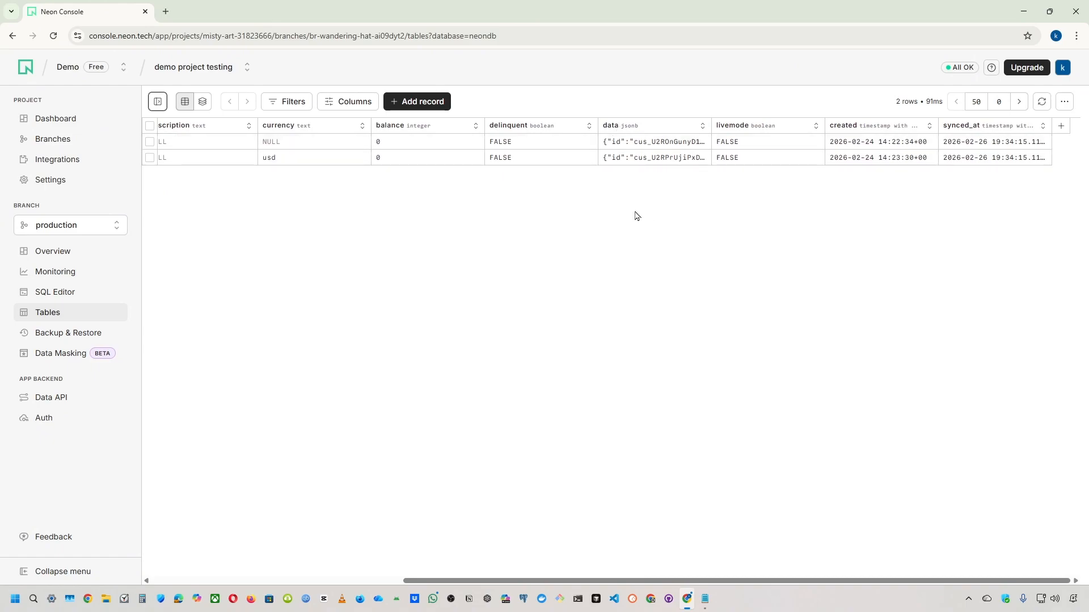
double_click(641, 149)
scroll(690, 283, "down", 6)
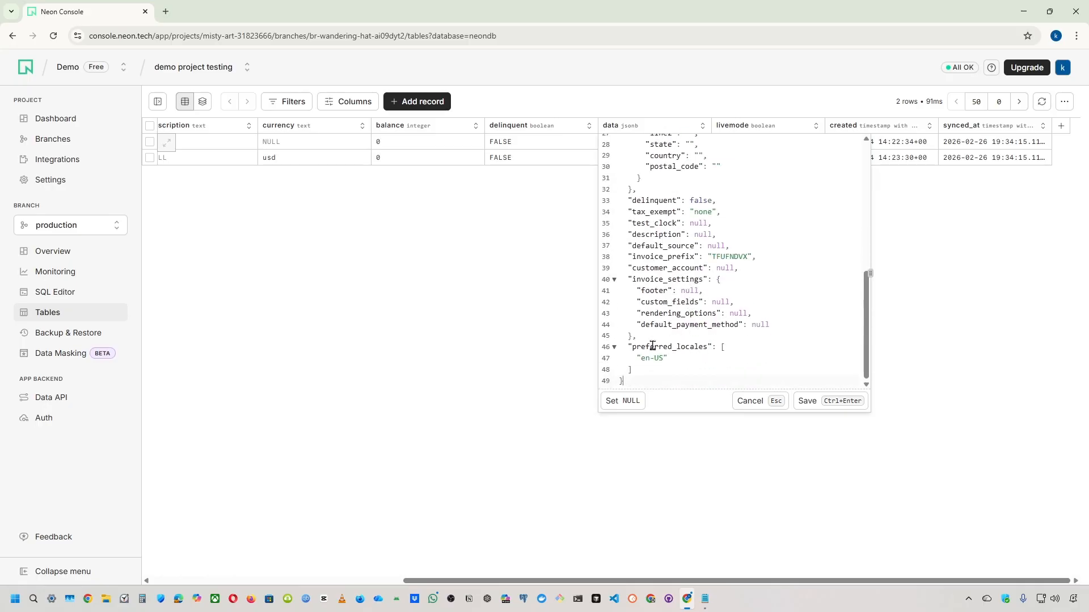
left_click(499, 363)
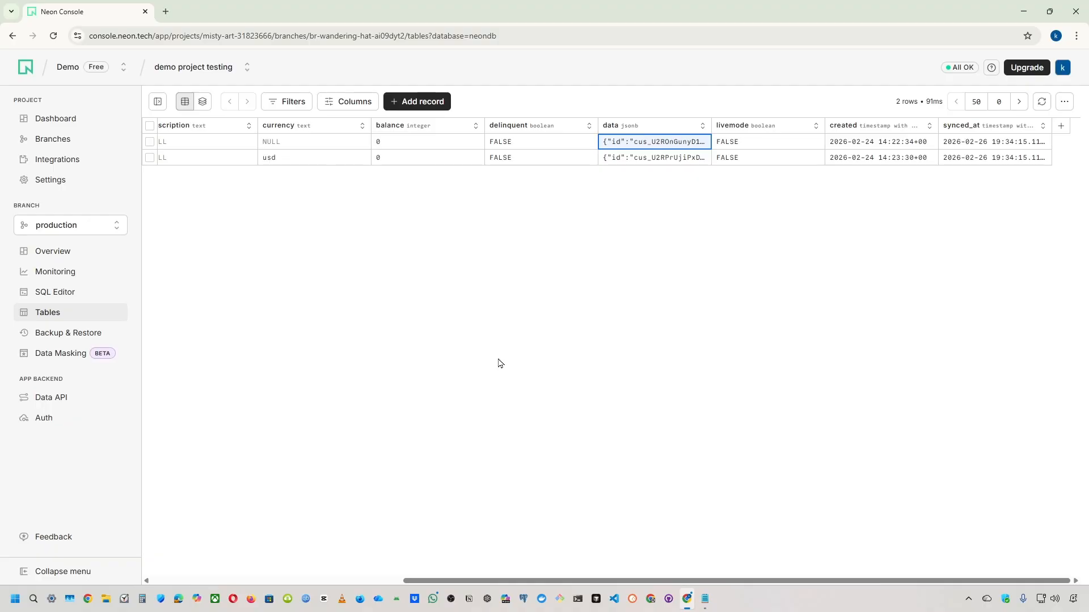
Switch back to Codeless Sync and begin a new schedule for the "stripe customers sync neon" configuration.
key("ctrl+super+Left")
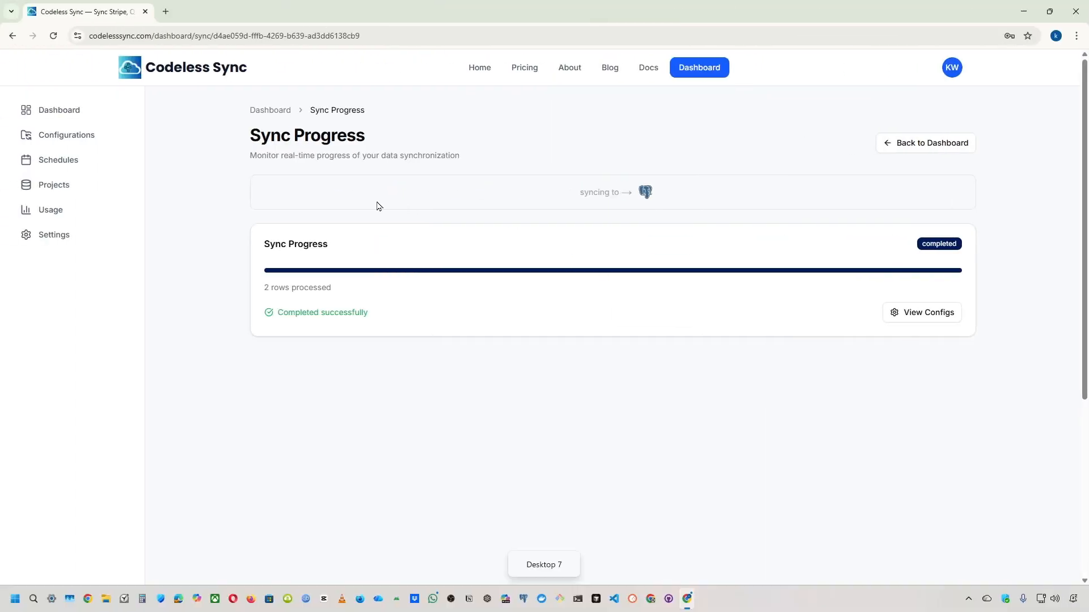
left_click(72, 169)
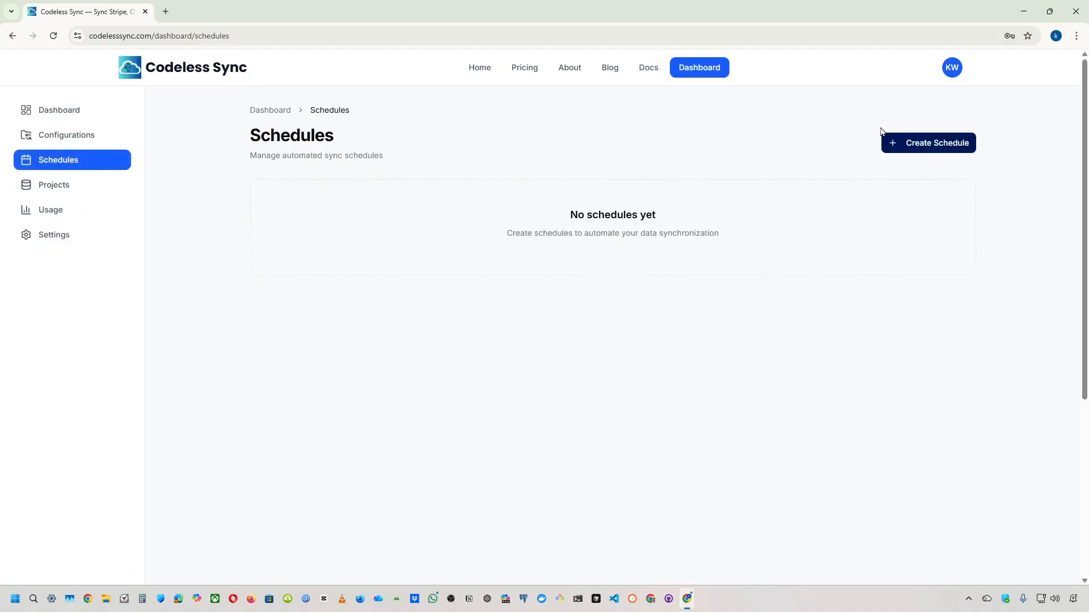
left_click(924, 144)
left_click(552, 328)
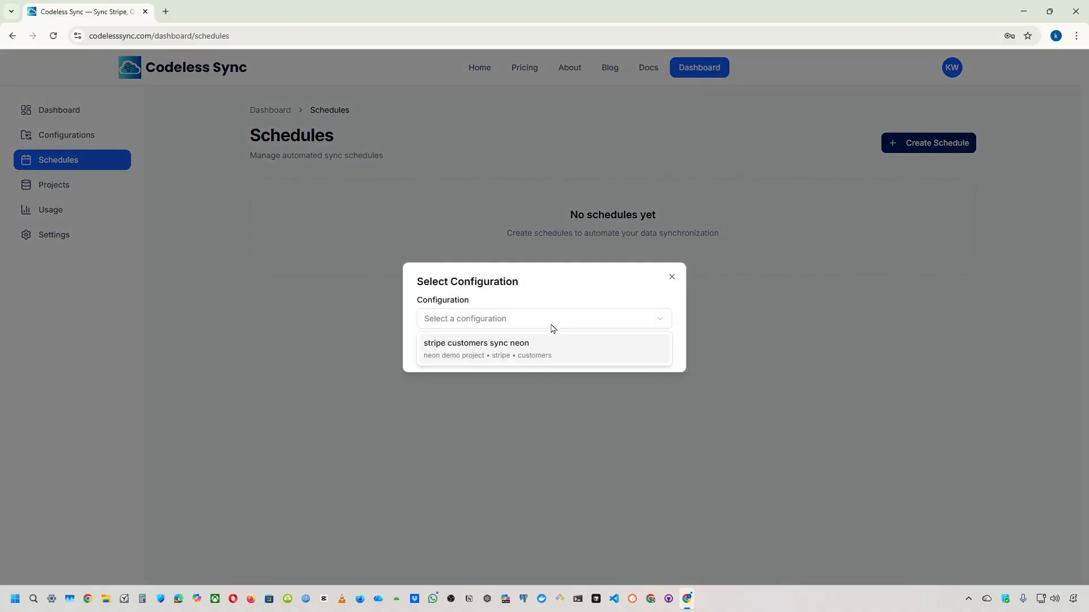
left_click(551, 327)
left_click(551, 328)
left_click(538, 353)
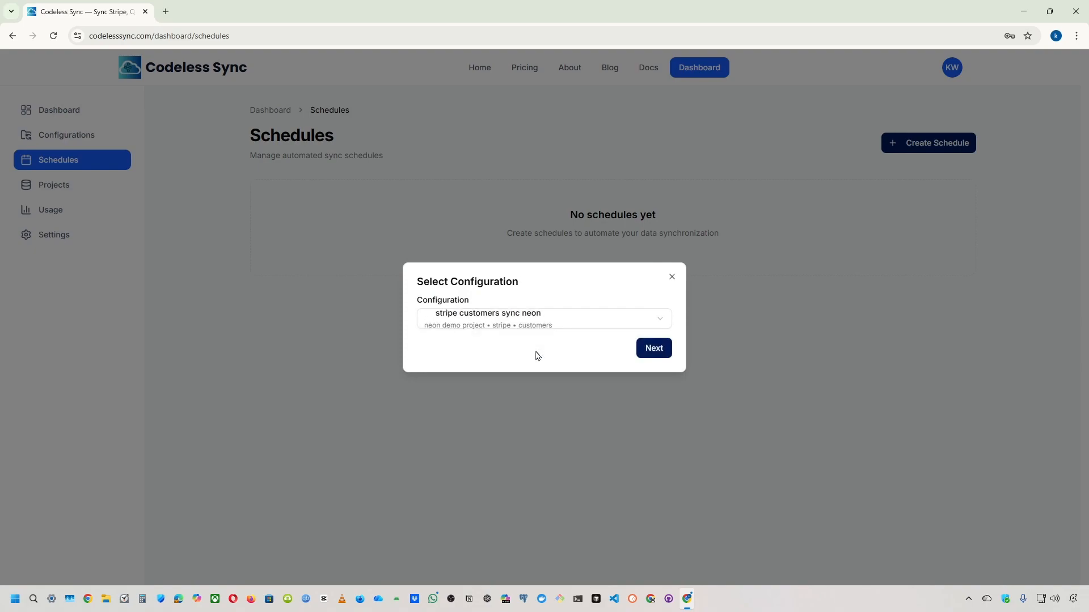
left_click(659, 350)
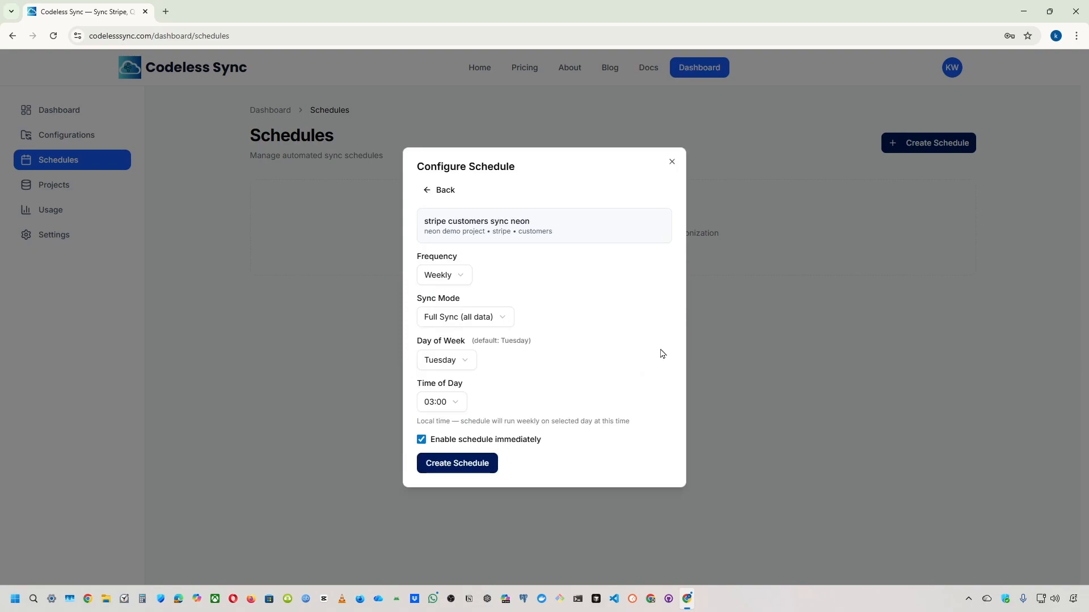
Create the schedule with Daily frequency and Last Day sync mode, and open its details.
left_click(463, 282)
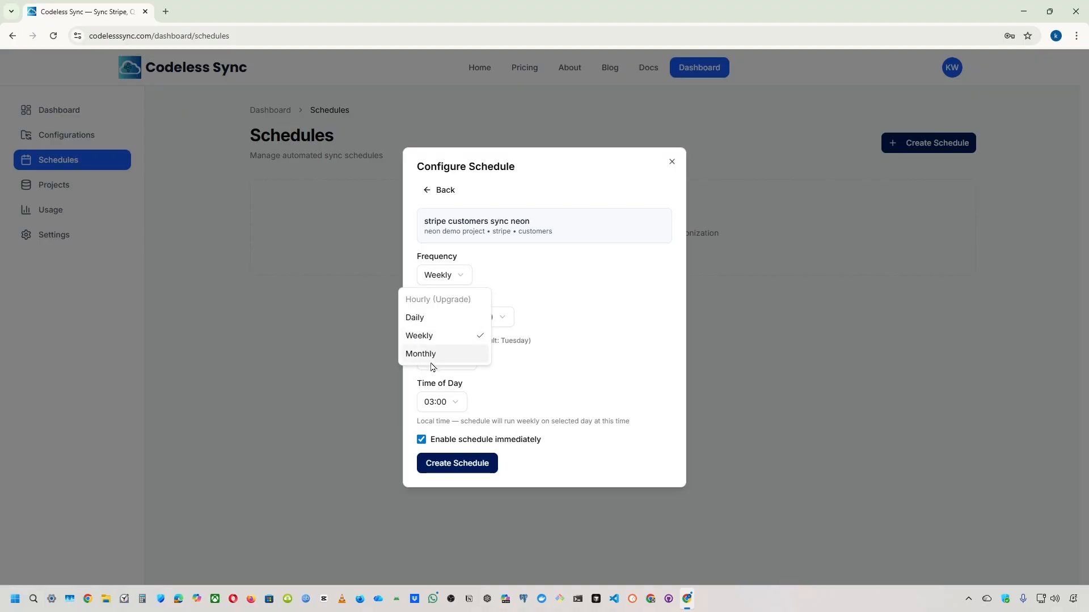
left_click(416, 318)
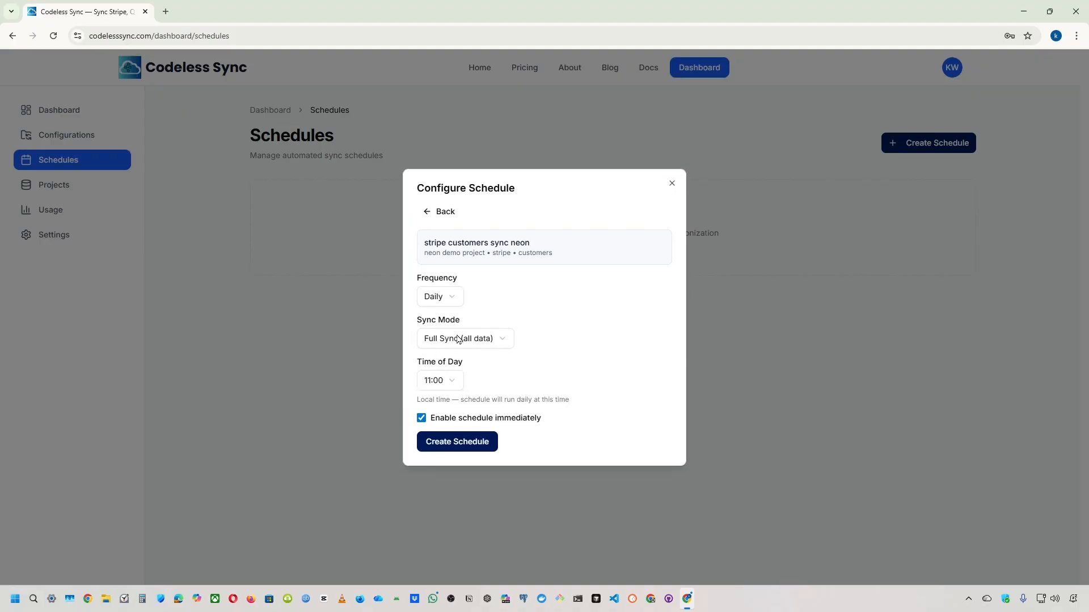
left_click(494, 340)
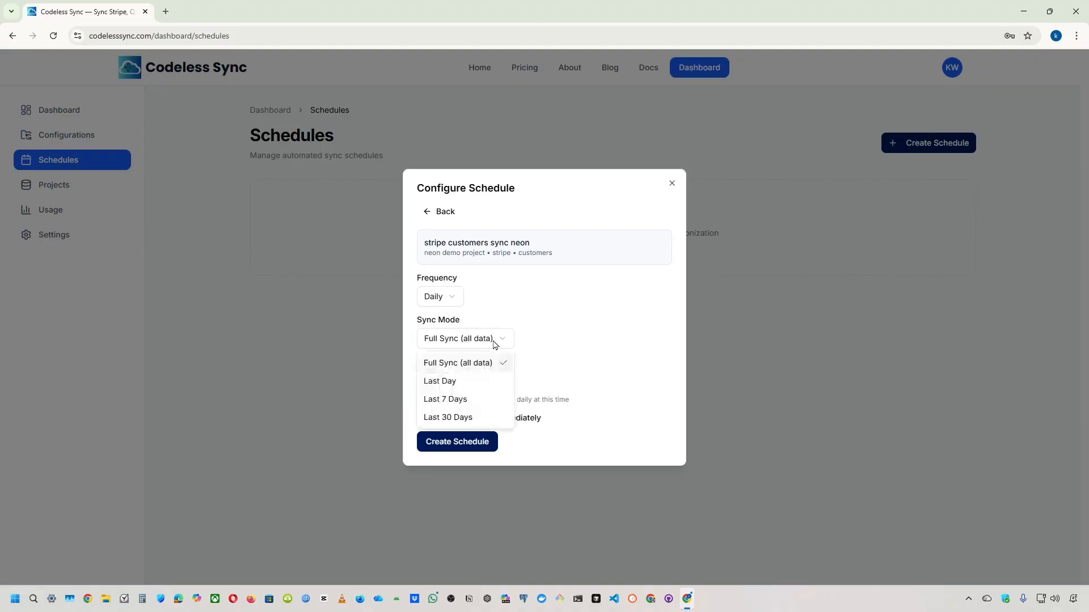
left_click(454, 388)
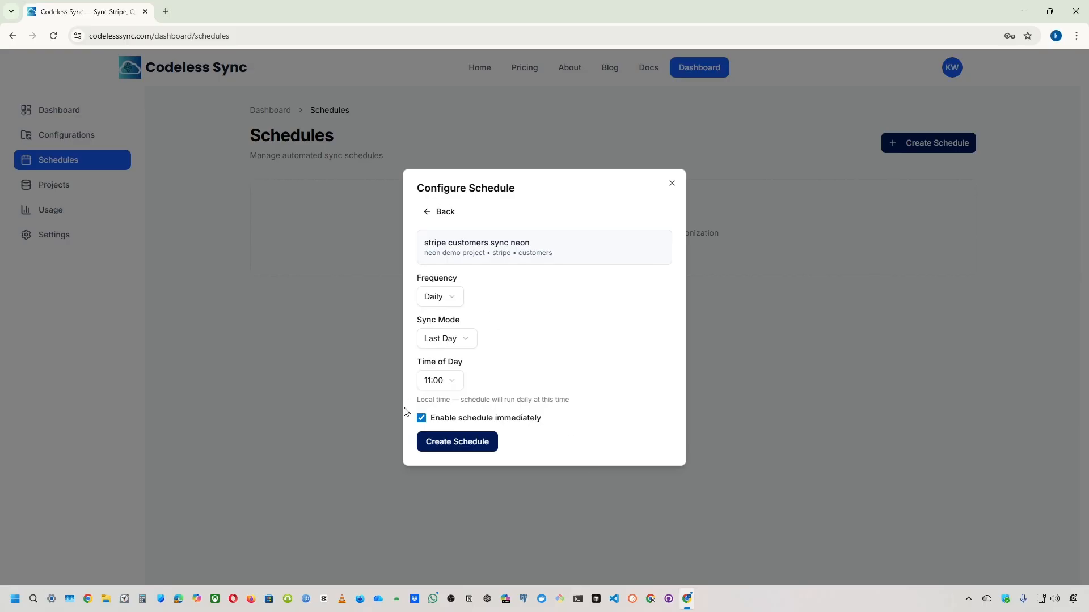
left_click(457, 445)
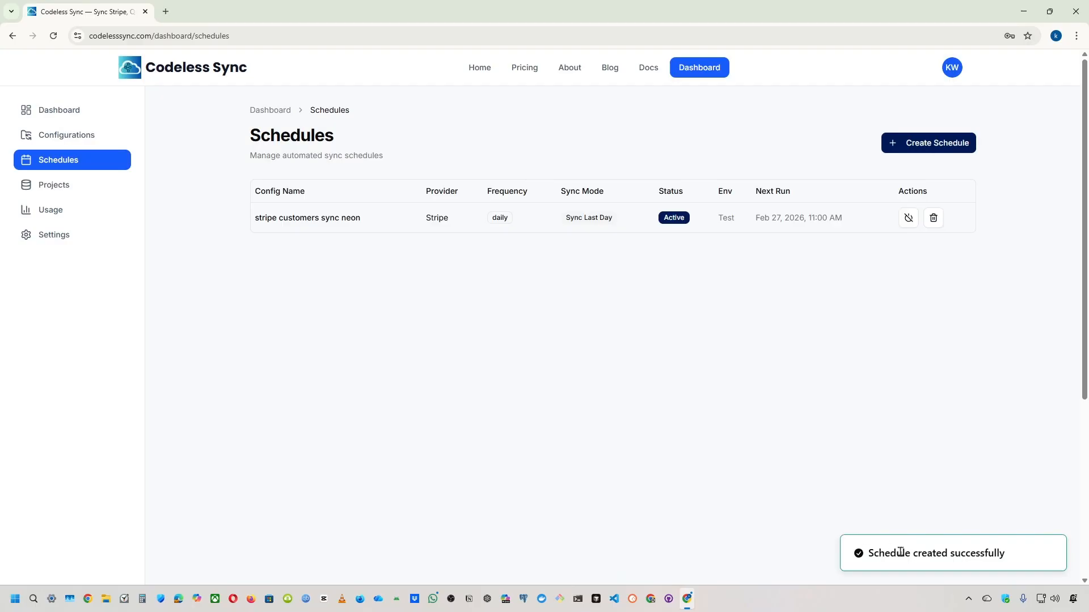
left_click(297, 224)
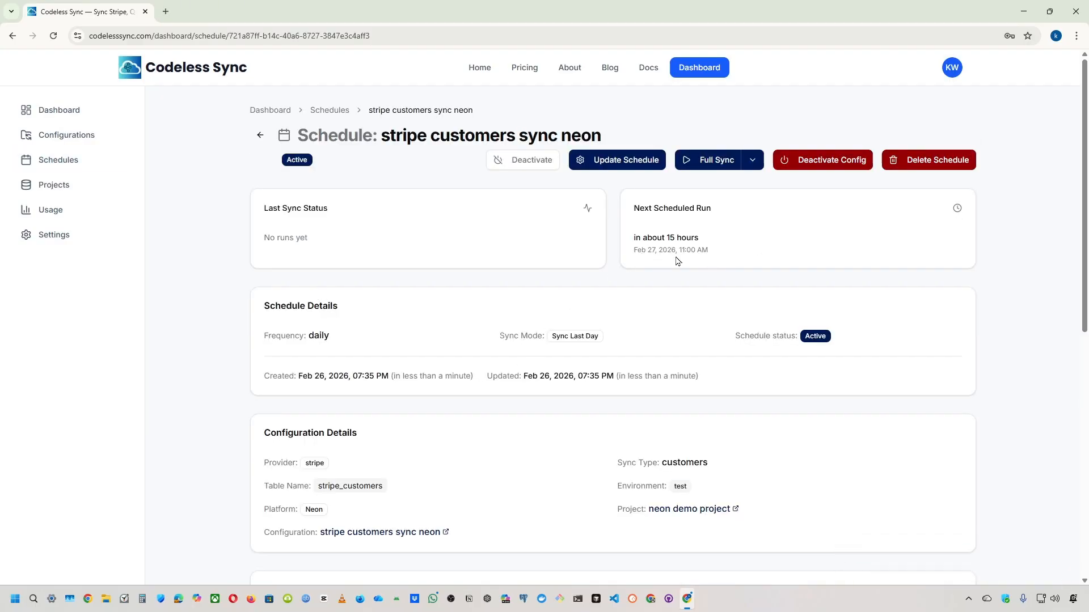